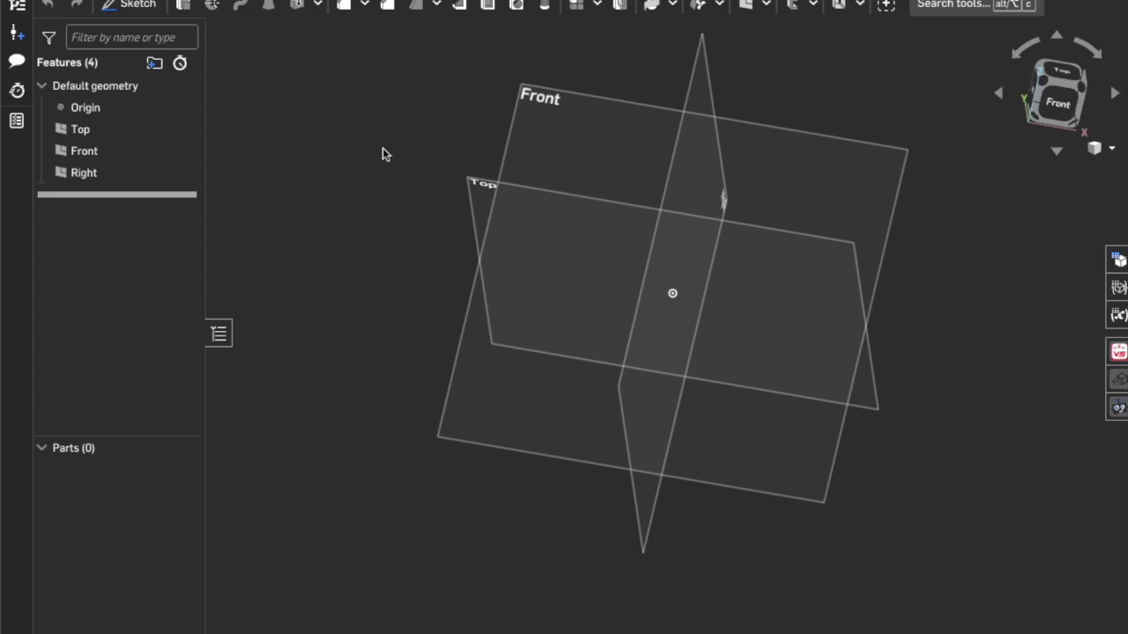
Sketch a 60 mm diameter circle centred on the origin on the Top plane and finish the sketch
click(156, 11)
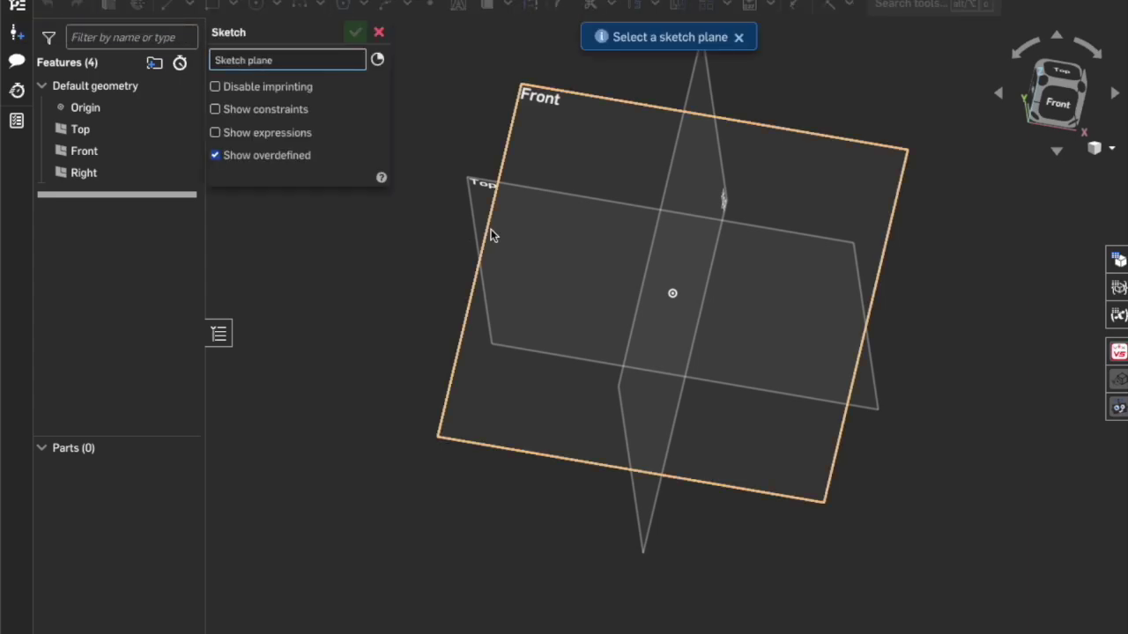
click(482, 203)
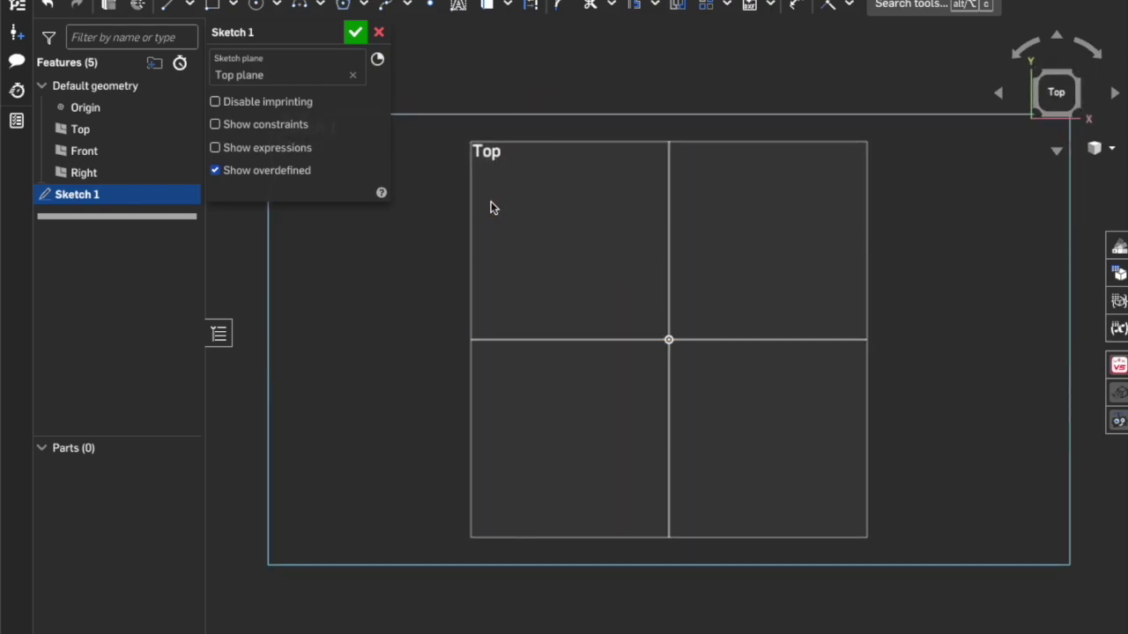
click(256, 6)
click(669, 339)
click(568, 273)
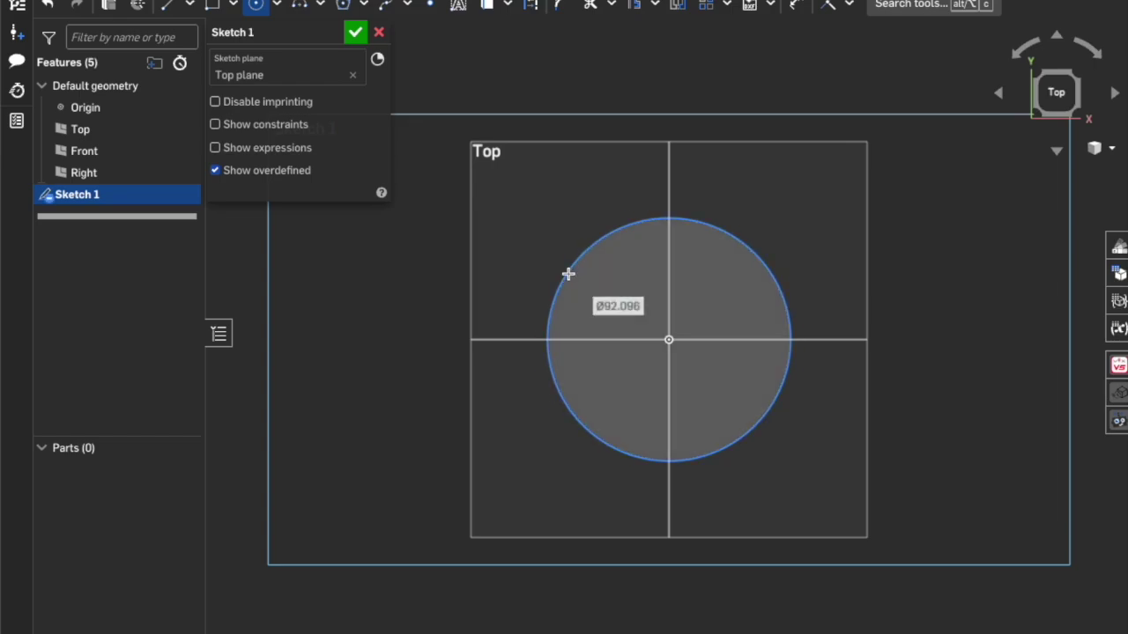
text(60)
key(Return)
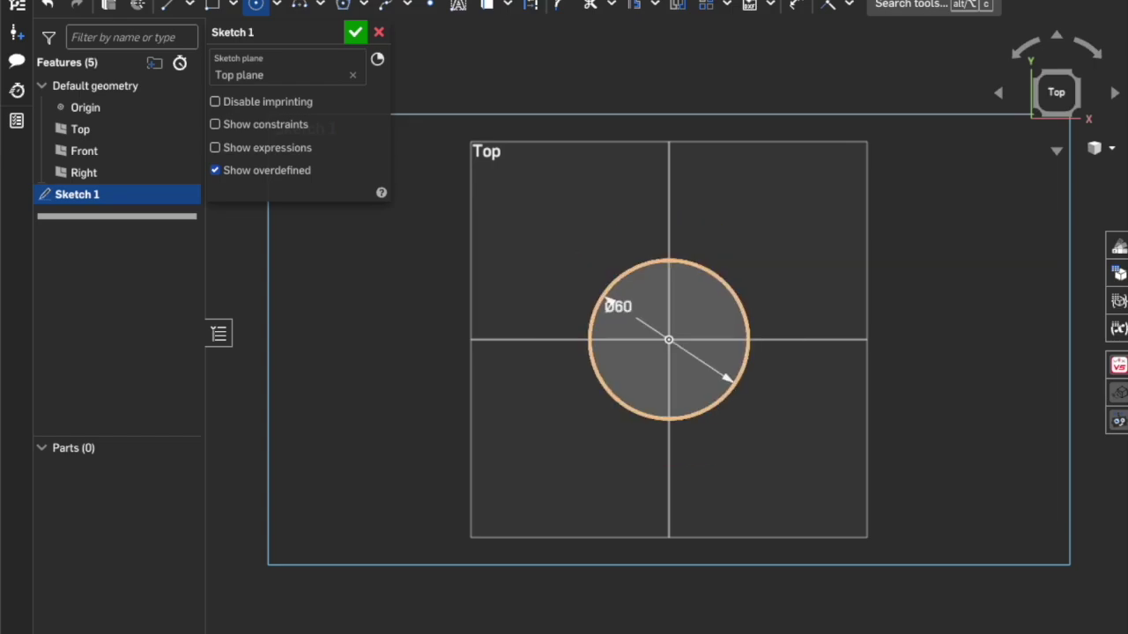
click(353, 34)
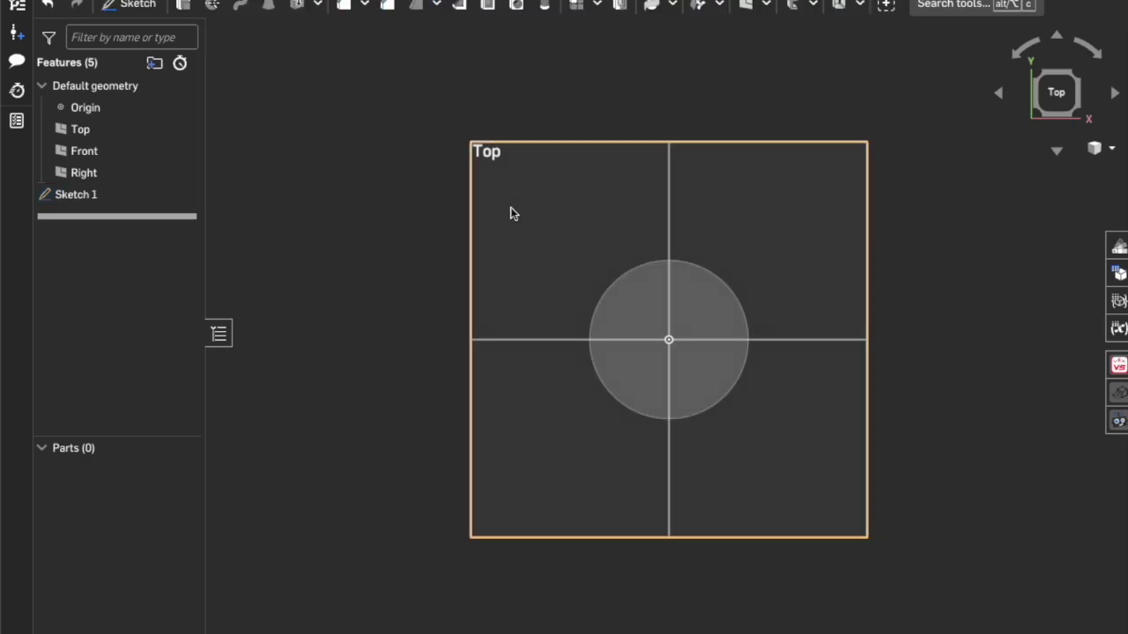
Extrude the circle 85 mm upward as a new solid cylinder
click(182, 6)
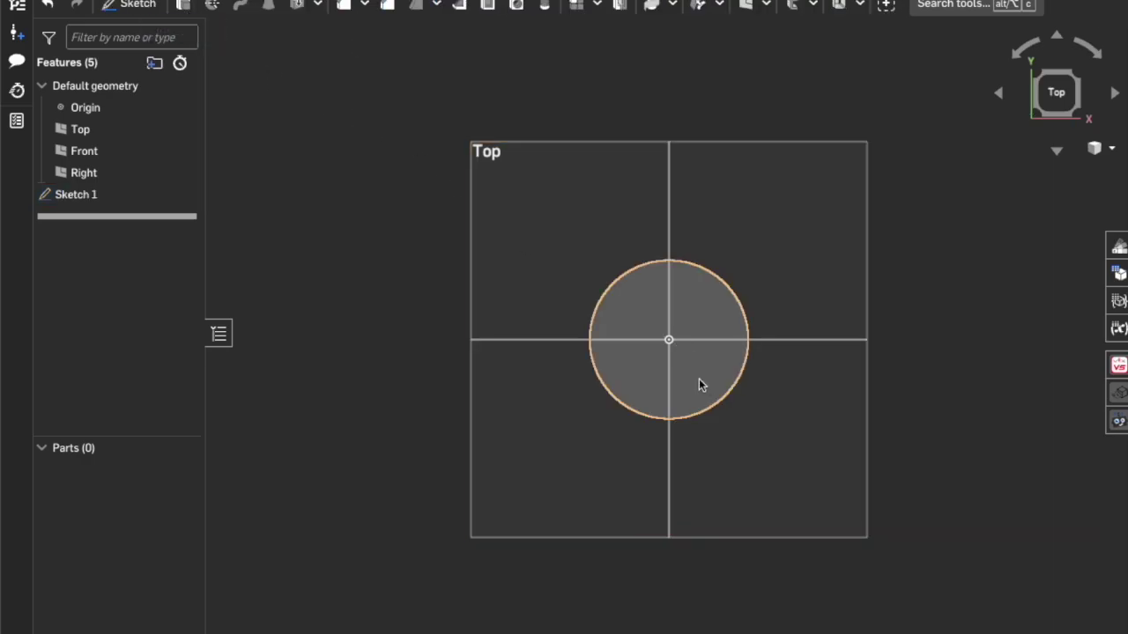
click(640, 309)
click(345, 172)
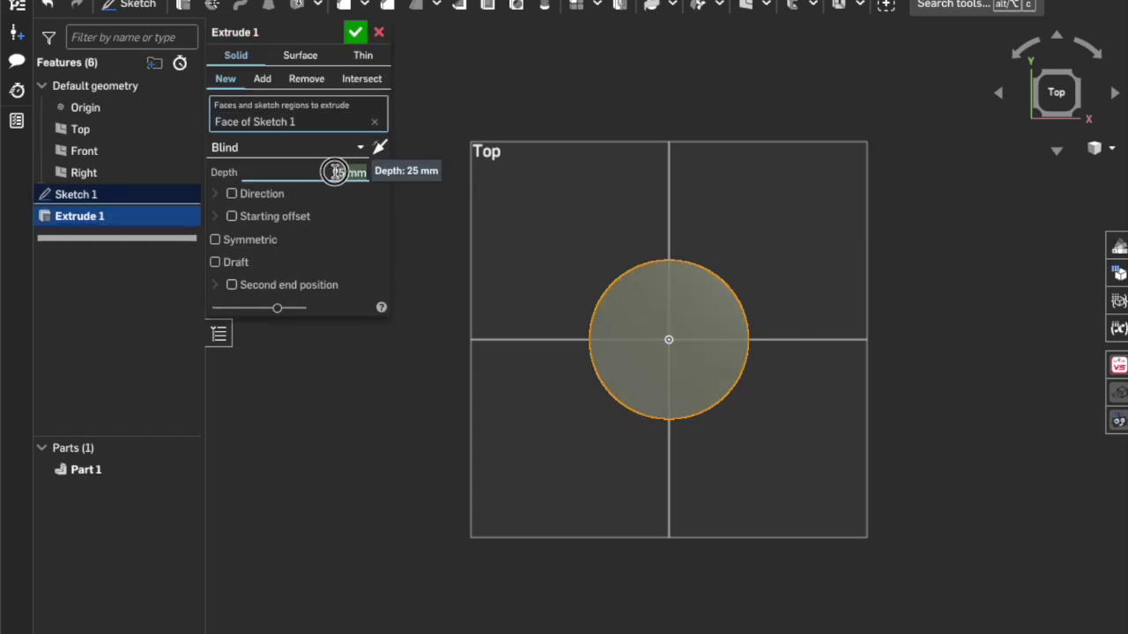
text(85)
key(Return)
click(507, 291)
right_drag(507, 290, 509, 257)
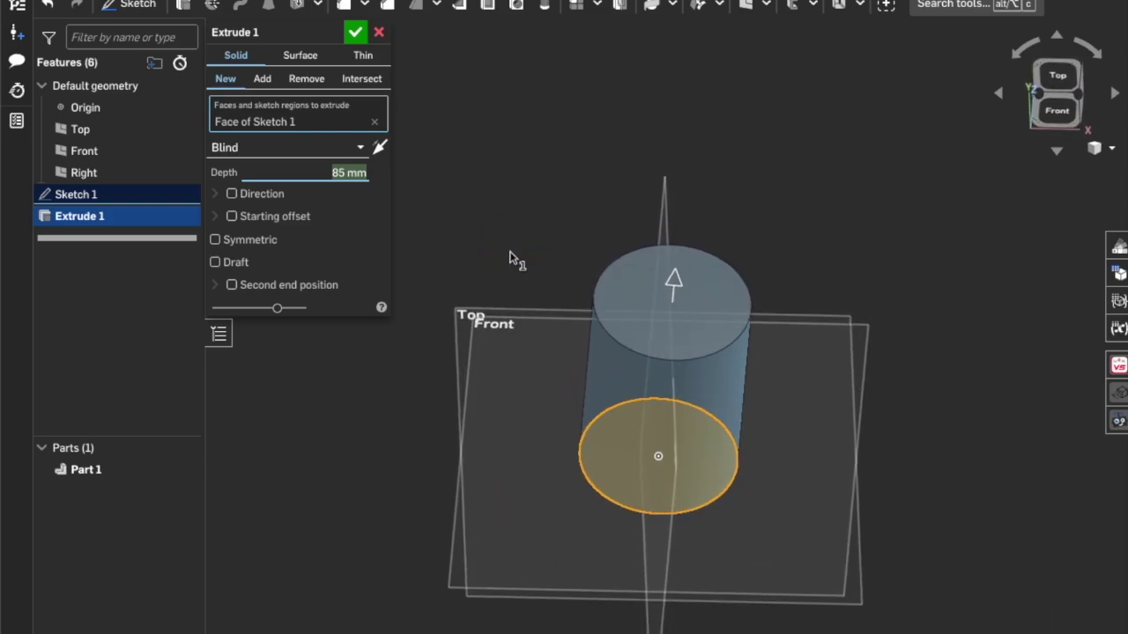
click(354, 34)
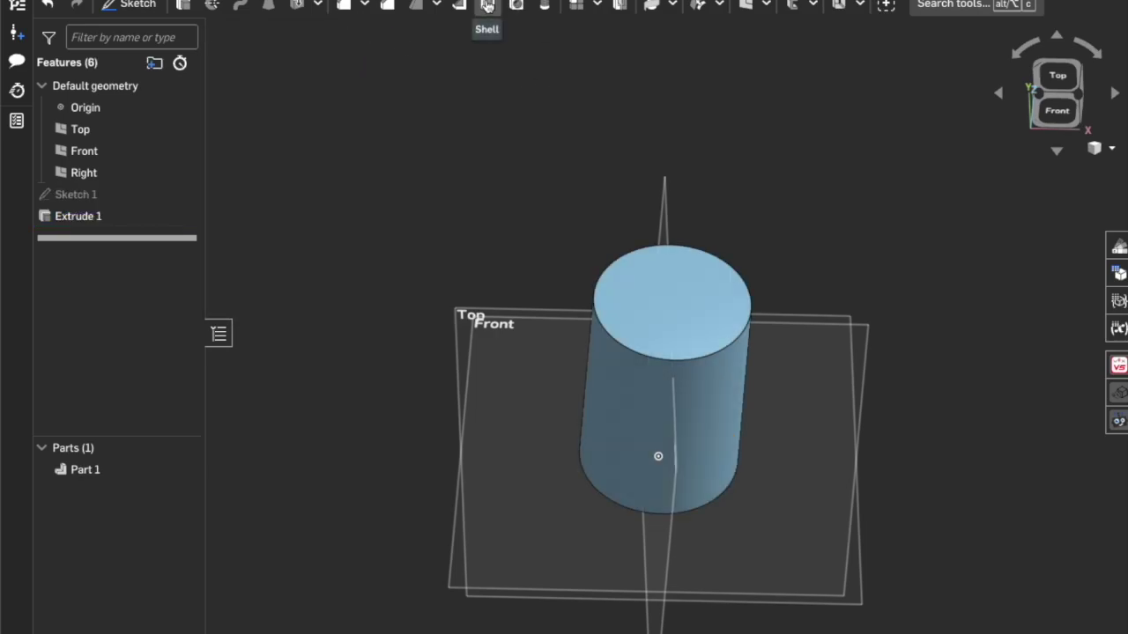
Shell the cylinder with a 3 mm wall thickness, removing its top face
click(487, 6)
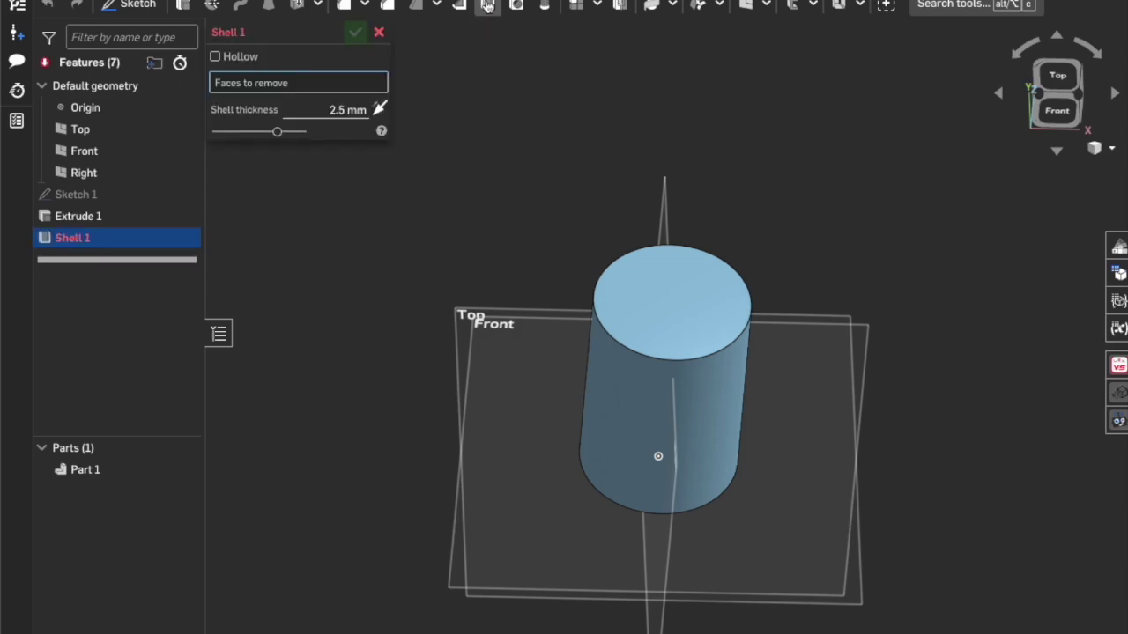
click(665, 297)
click(346, 124)
text(3)
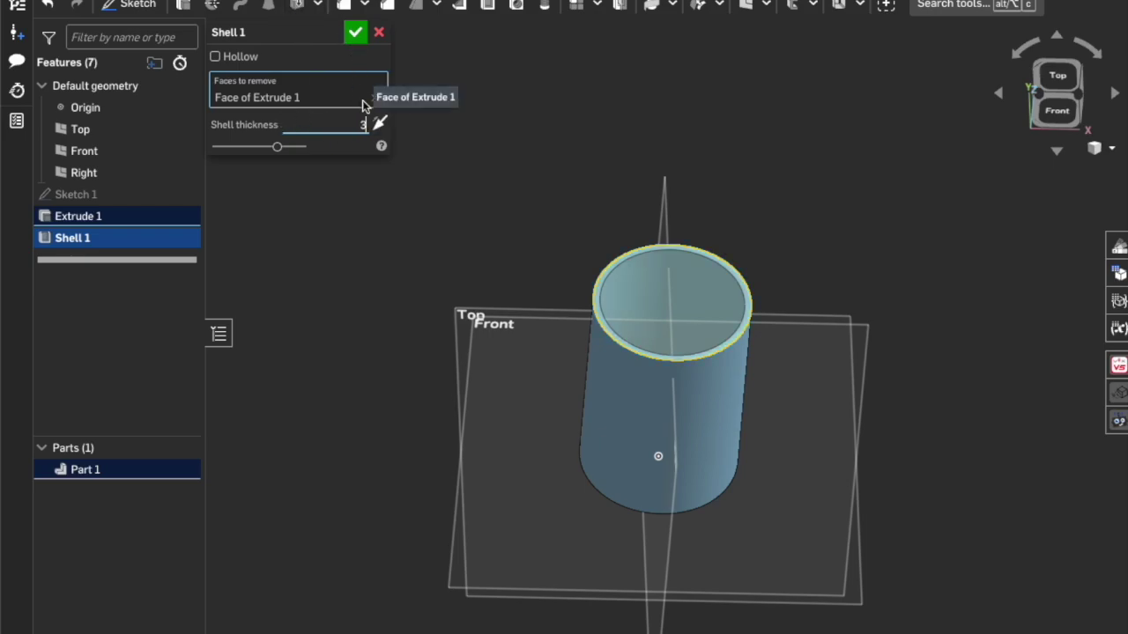
click(355, 32)
Examine the hollow cylinder and the slanted slots around the wall of the finished pencil holder
scroll(668, 342, down, 2)
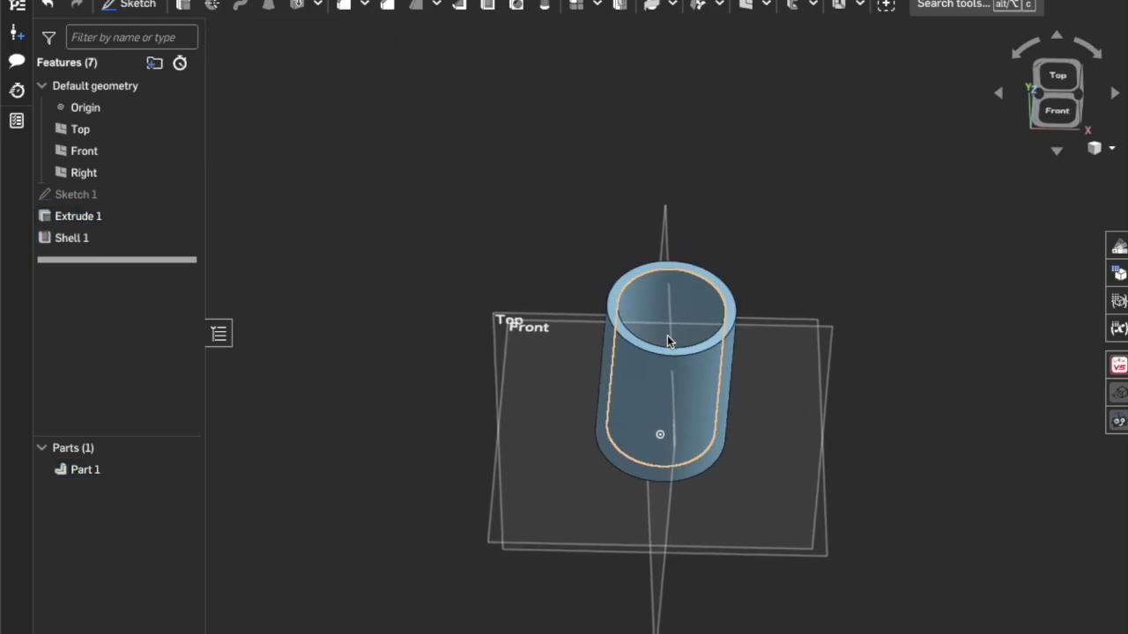
scroll(672, 347, up, 5)
right_drag(673, 347, 827, 469)
key(n)
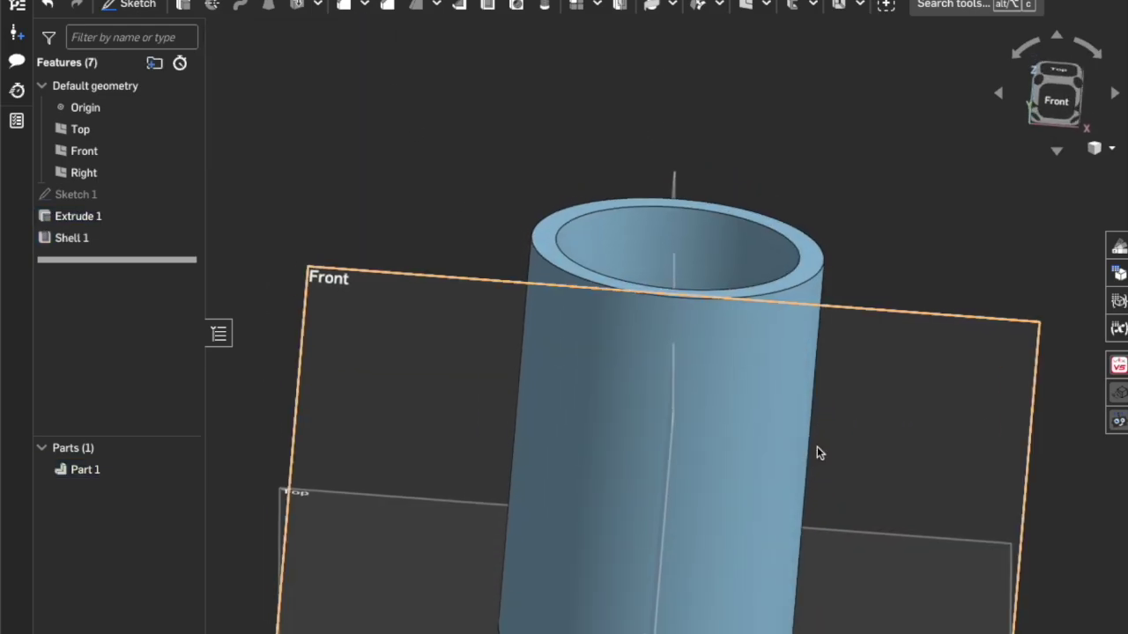
mouse_move(831, 467)
right_down()
mouse_move(836, 483)
mouse_move(833, 456)
mouse_move(820, 460)
right_up()
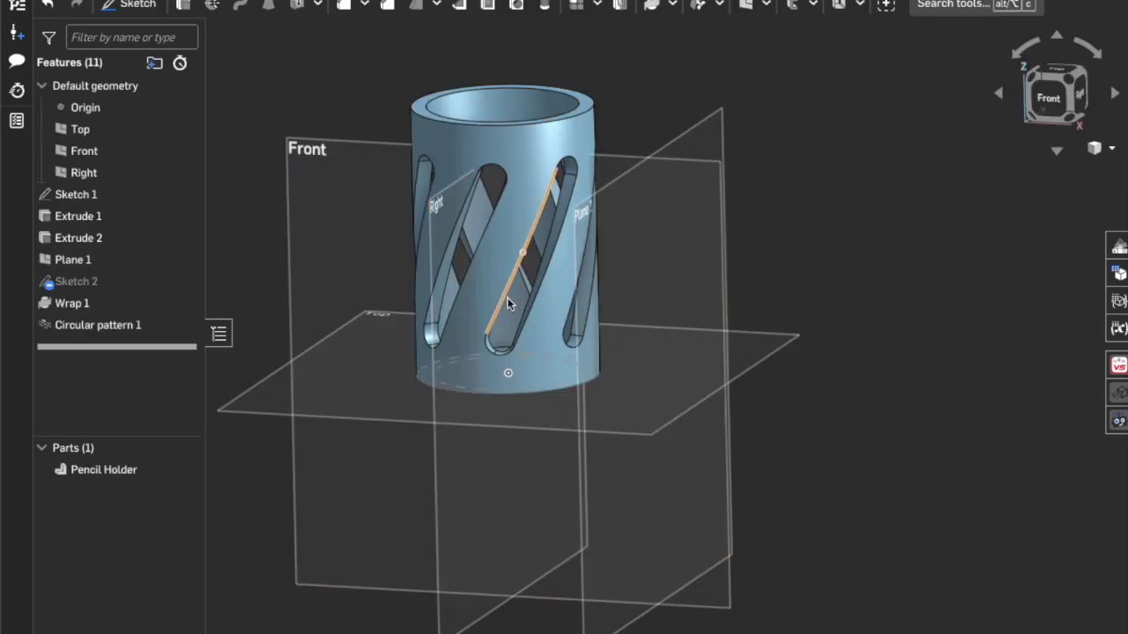
scroll(507, 298, up, 5)
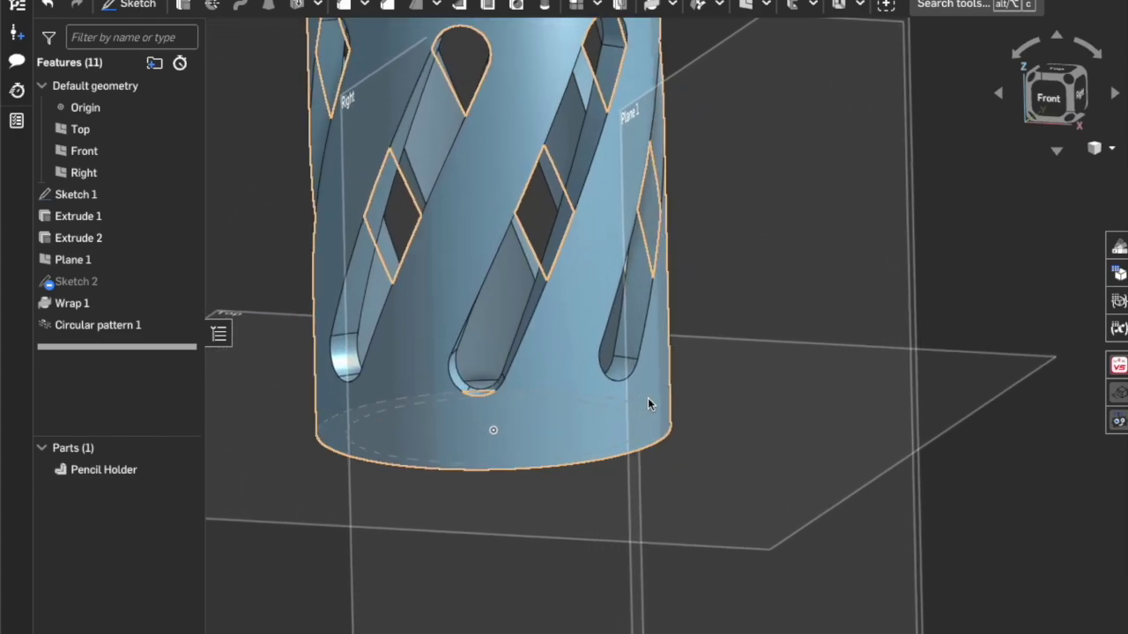
scroll(661, 410, down, 3)
right_drag(674, 421, 574, 418)
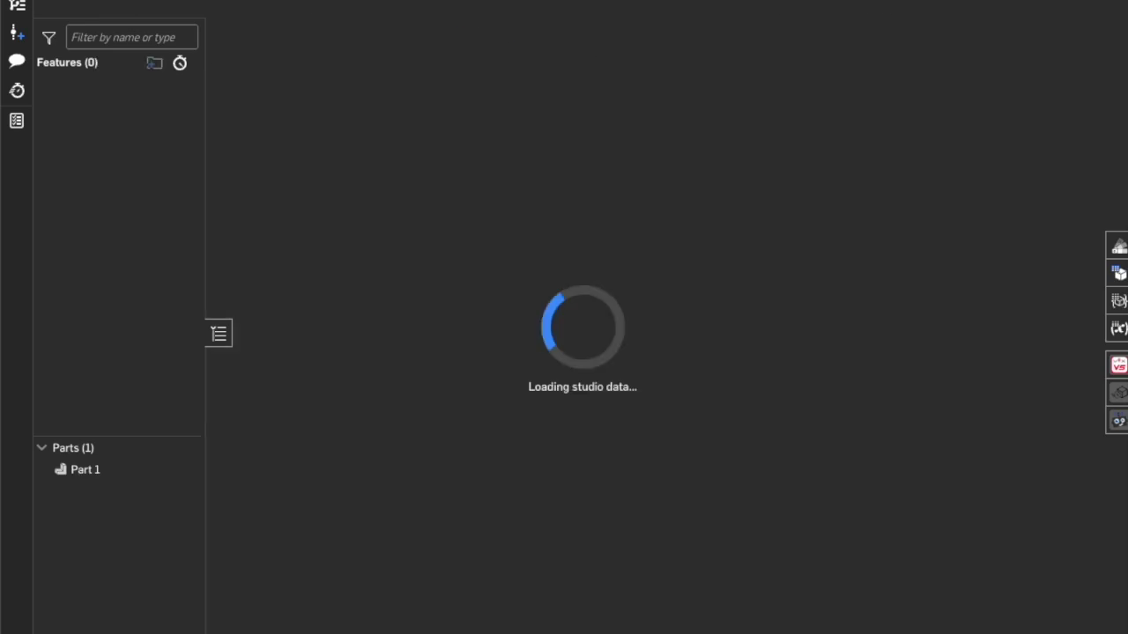
Create a plane offset about 44.8 mm from the Front plane so that it lies clear of the cylinder wall
key(shift+1)
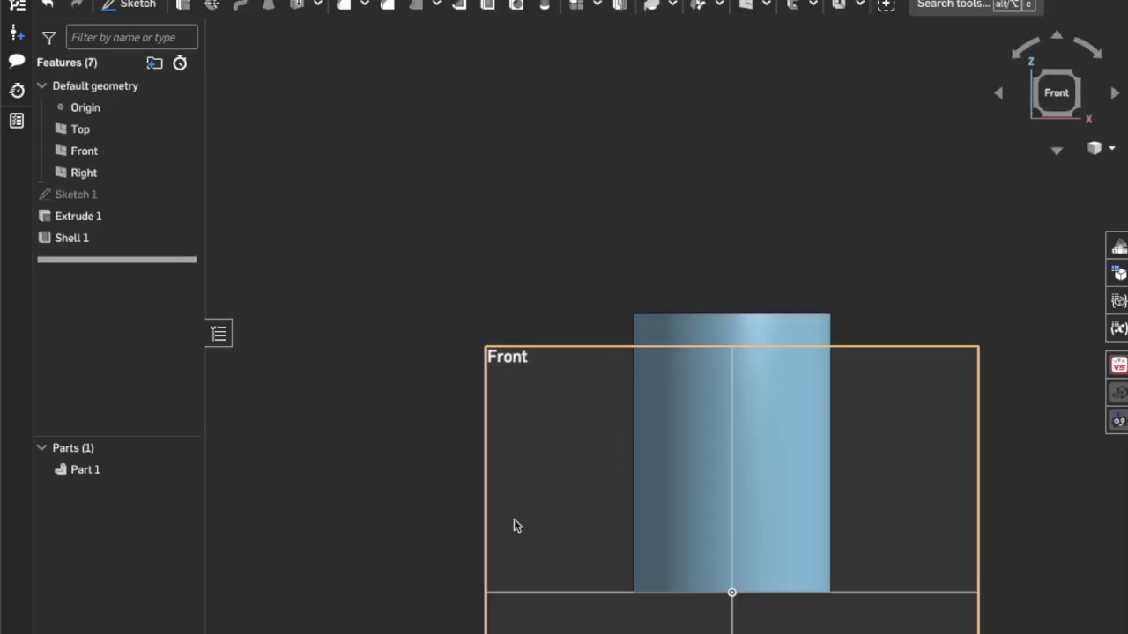
right_drag(420, 330, 445, 326)
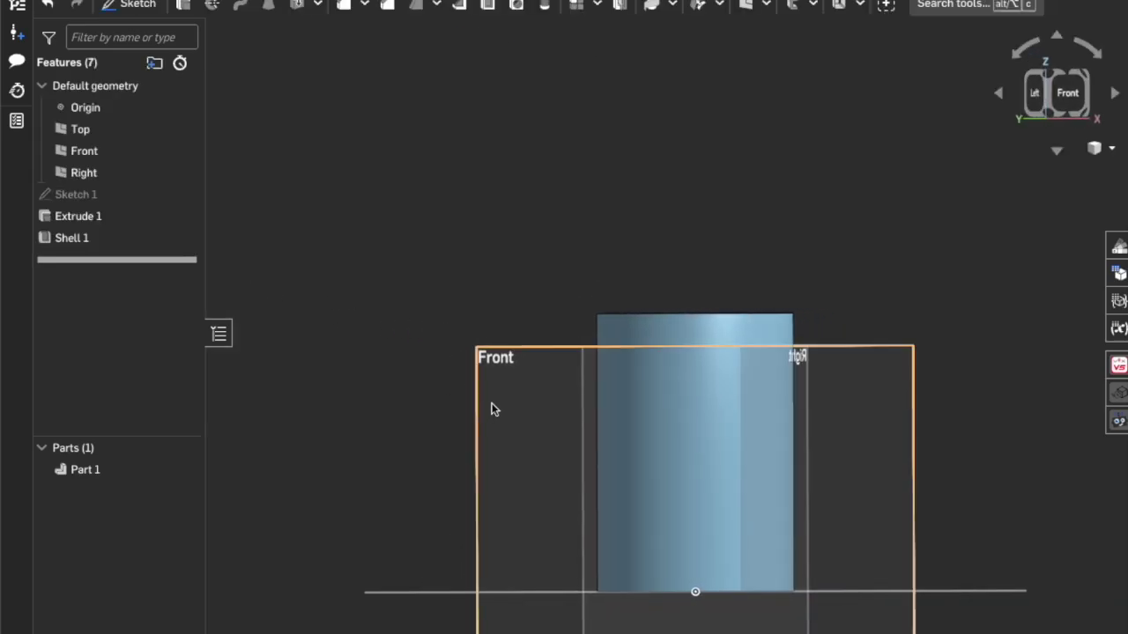
mouse_move(492, 409)
right_down()
mouse_move(574, 418)
mouse_move(485, 418)
mouse_move(556, 415)
mouse_move(505, 400)
right_up()
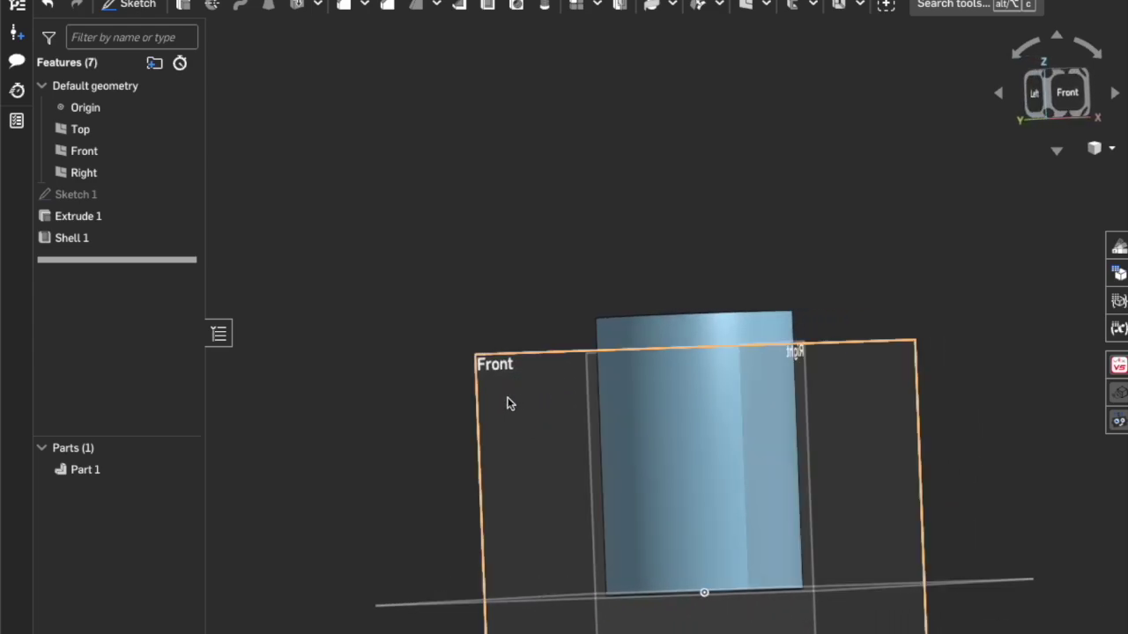
right_click(508, 402)
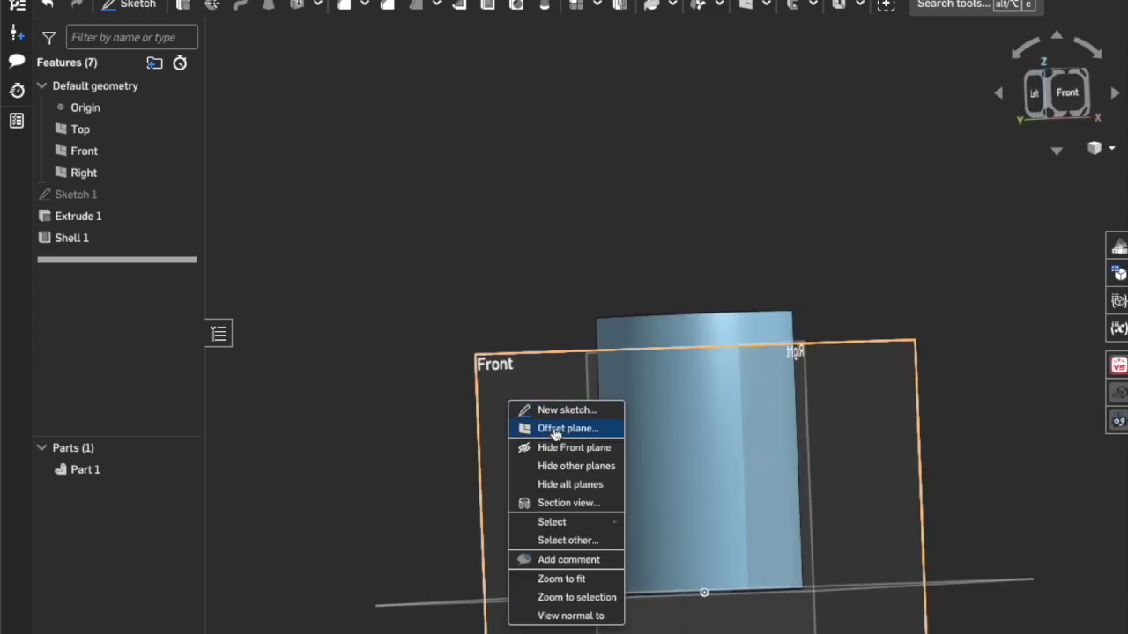
click(555, 429)
right_drag(592, 403, 639, 408)
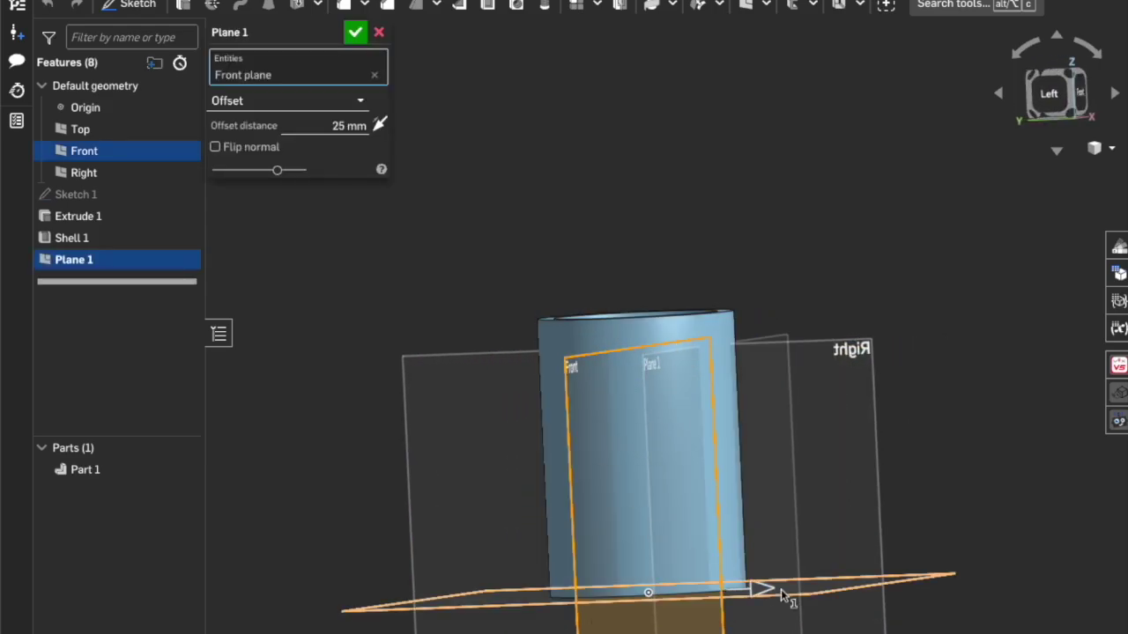
drag(759, 589, 819, 592)
mouse_move(765, 446)
right_down()
mouse_move(787, 449)
mouse_move(774, 458)
right_up()
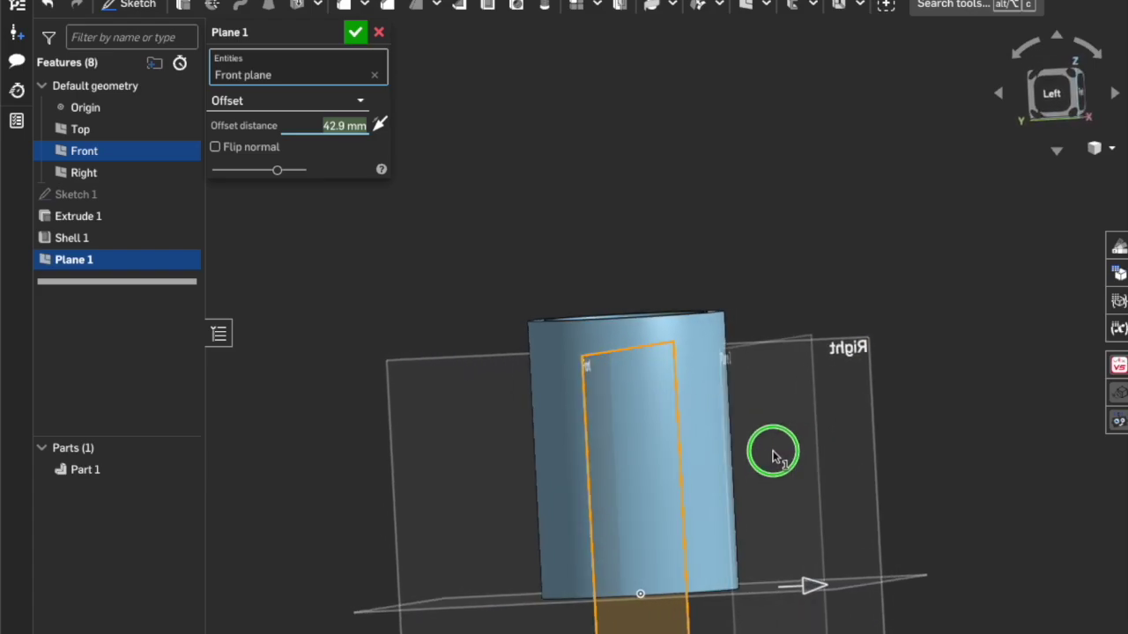
mouse_move(821, 585)
mouse_down()
mouse_move(771, 583)
mouse_move(816, 585)
mouse_up()
right_drag(719, 461, 595, 361)
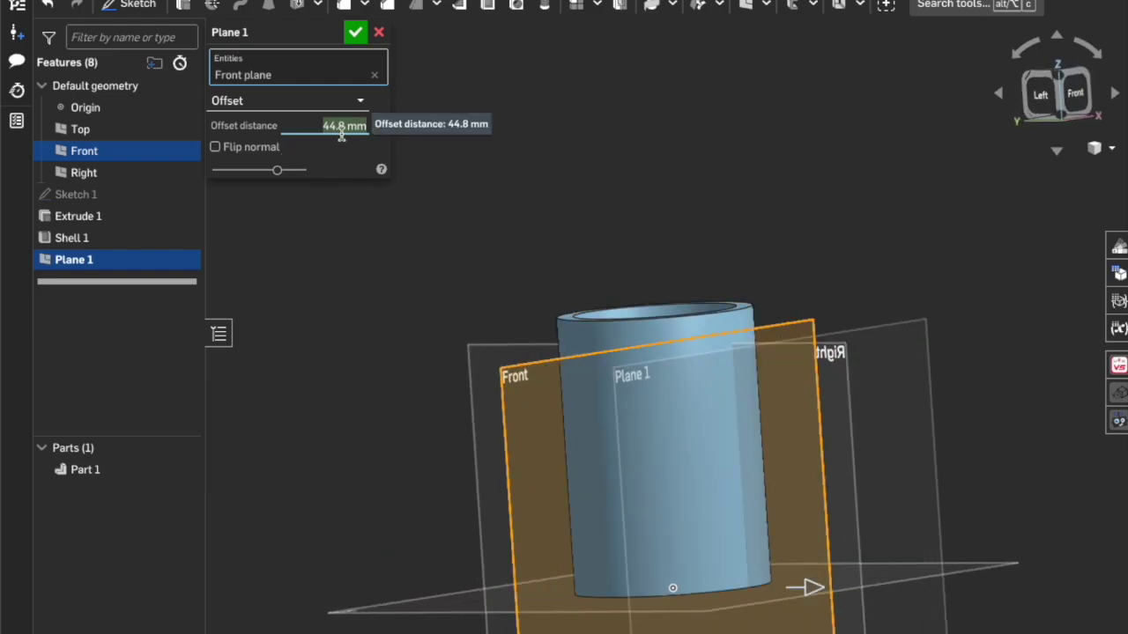
click(355, 32)
Start a new sketch on the offset plane in front of the cylinder
right_drag(926, 347, 922, 372)
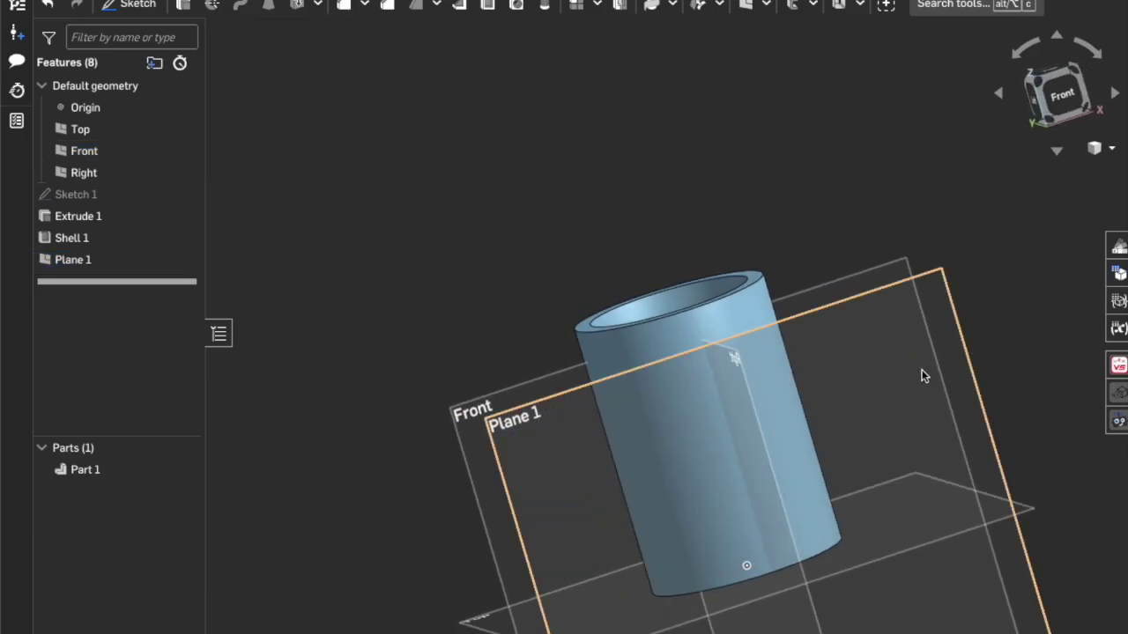
key(n)
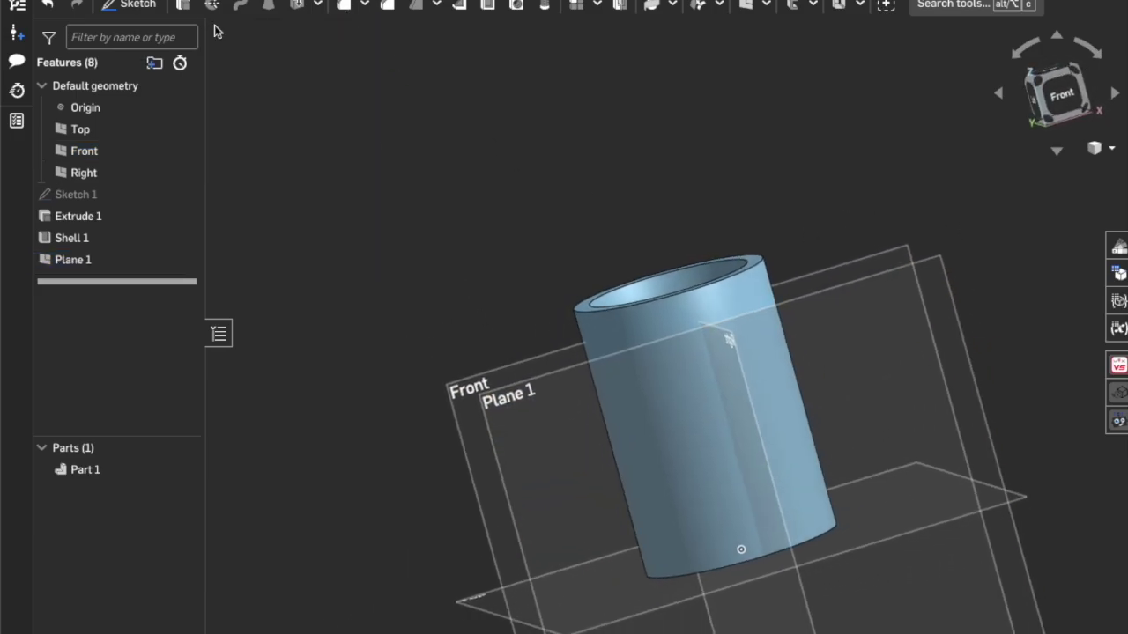
key(n)
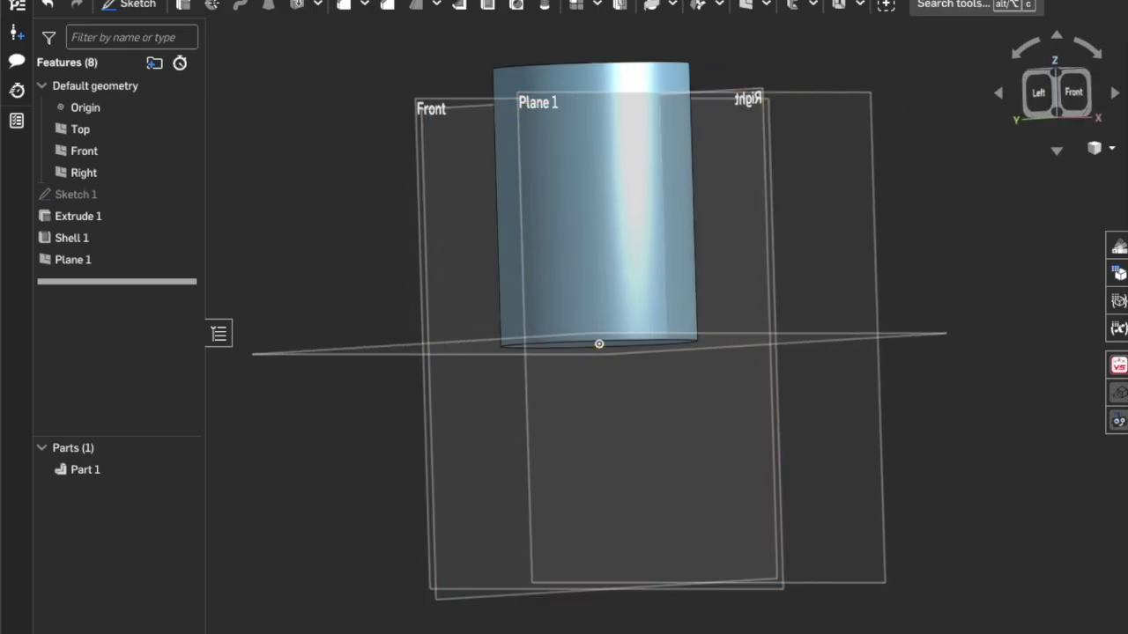
click(117, 5)
click(558, 202)
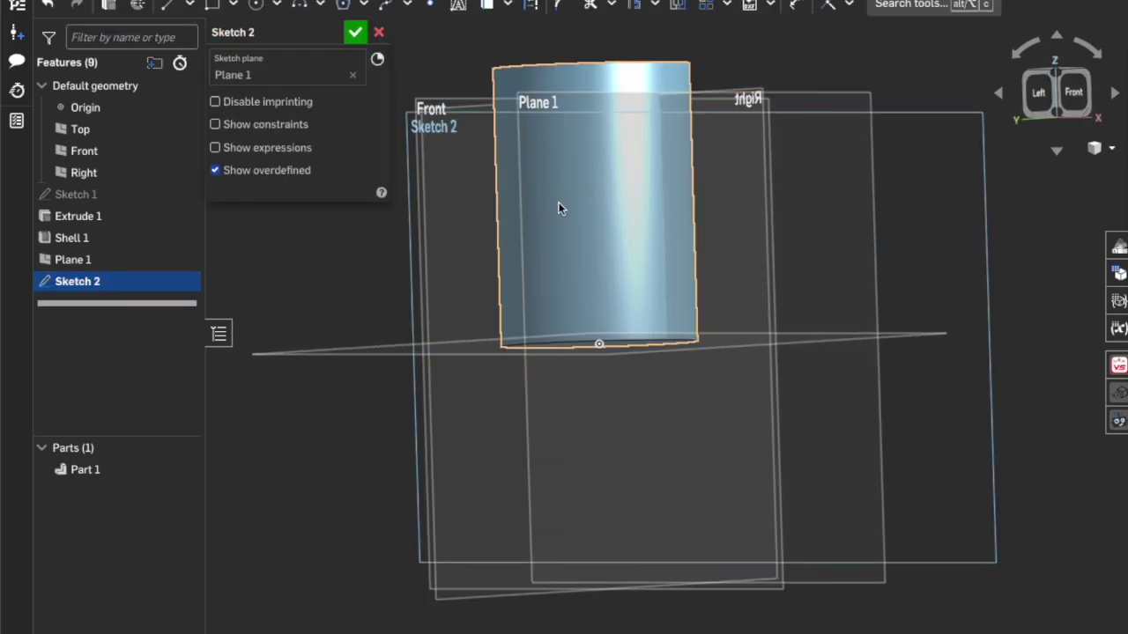
mouse_move(867, 257)
right_down()
mouse_move(833, 265)
mouse_move(849, 263)
right_up()
key(n)
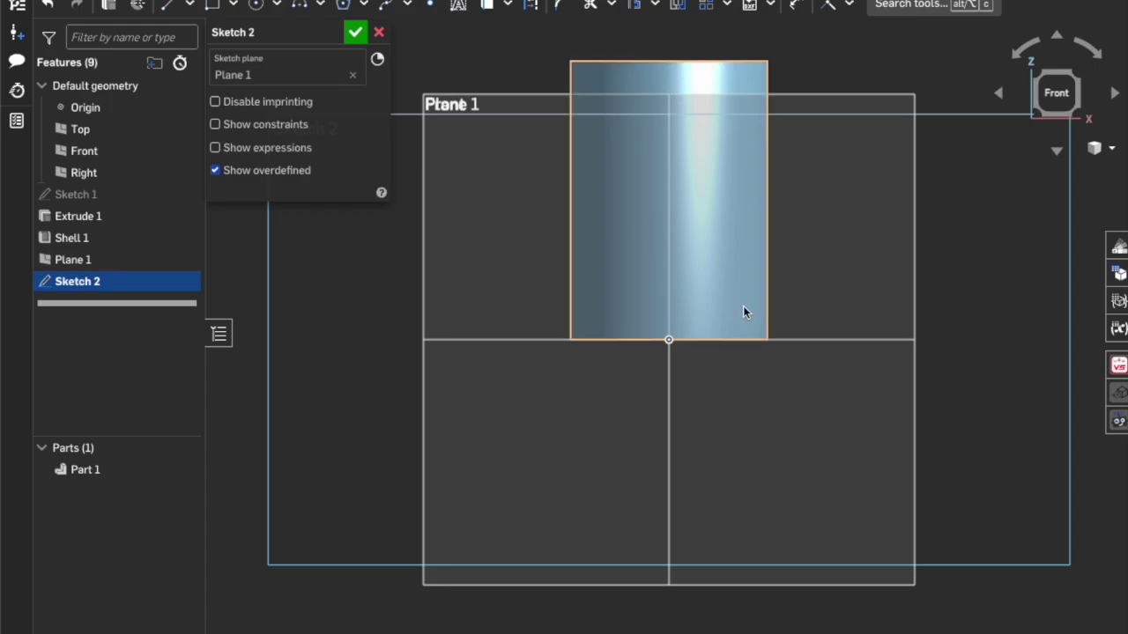
Sketch a vertical line about 58.5 mm long directly above the origin, within the cylinder's height
key(l)
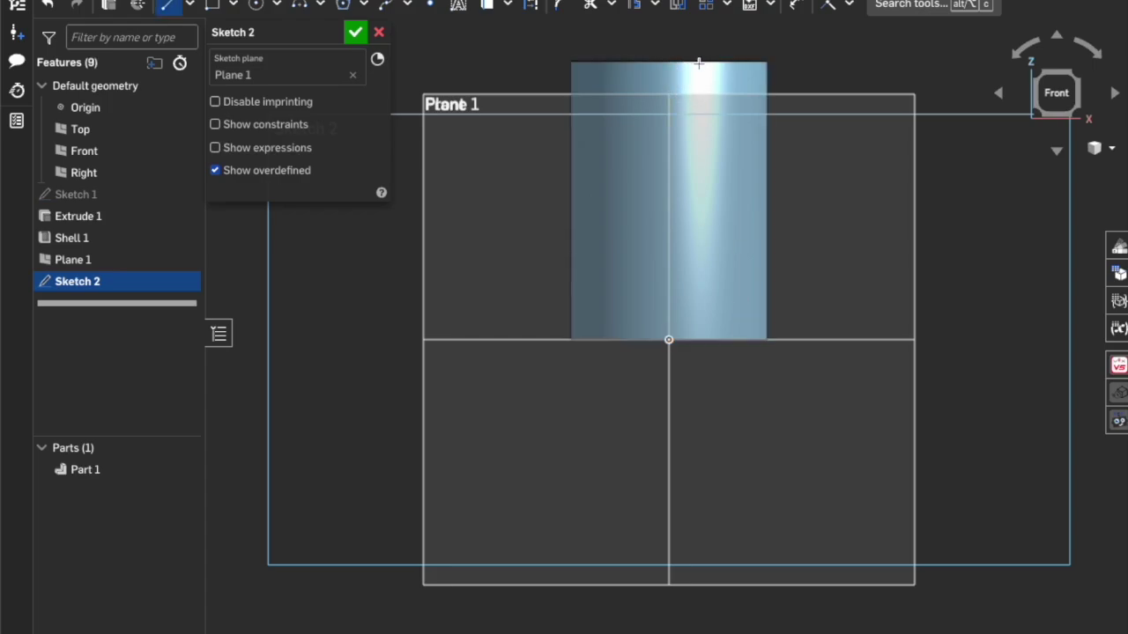
click(668, 339)
click(669, 292)
click(669, 101)
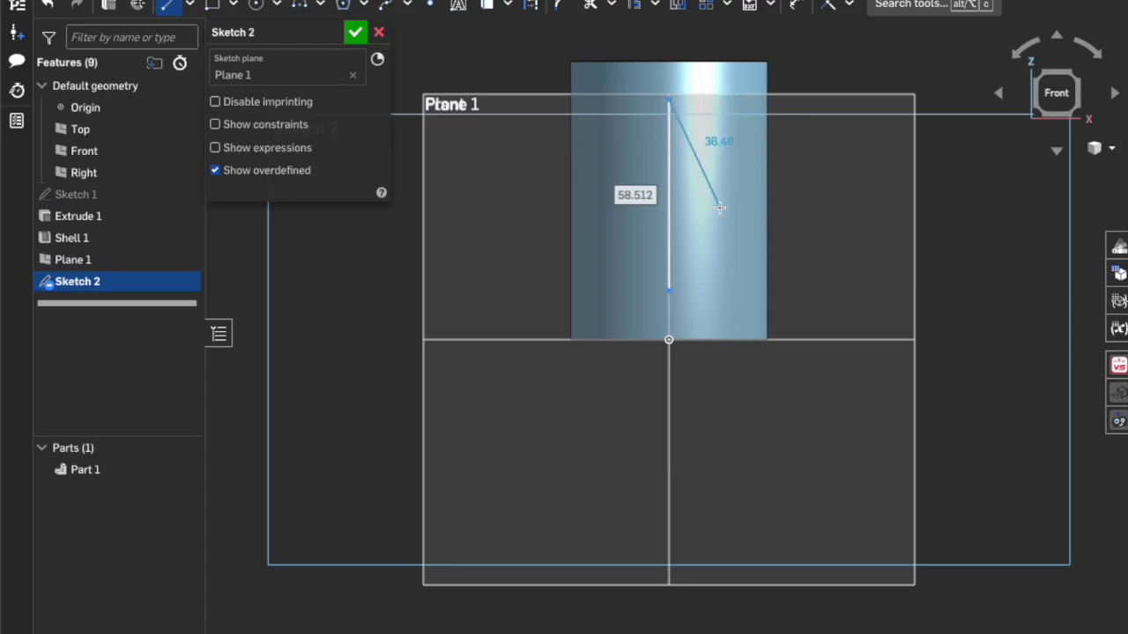
key(Escape)
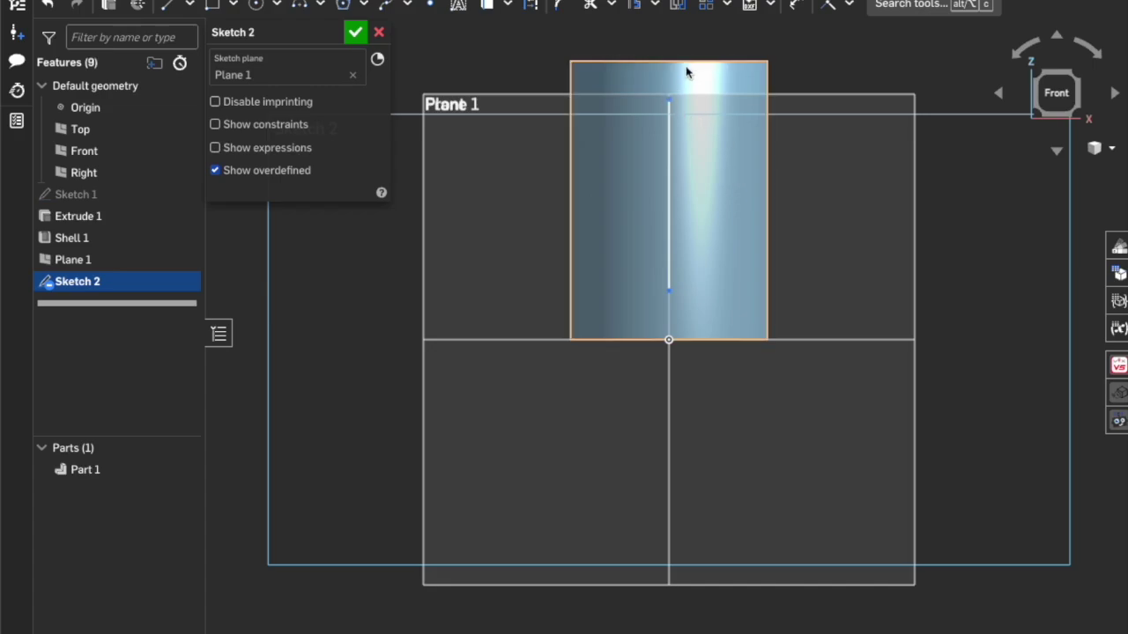
Dimension the line's upper endpoint 12 mm below the cylinder's top edge
key(d)
click(667, 99)
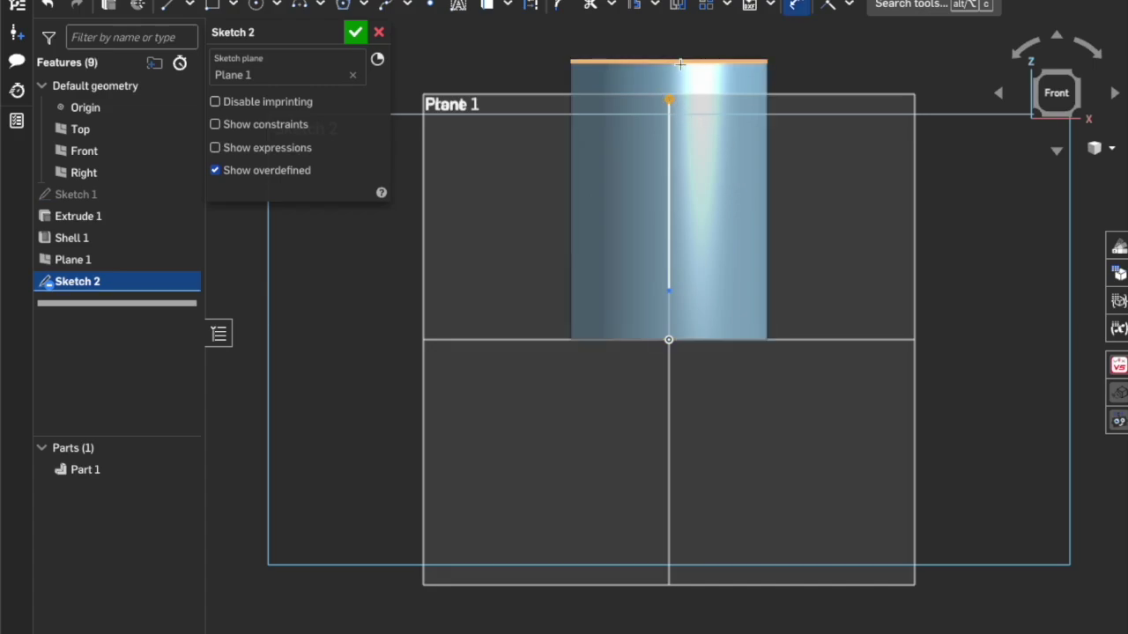
click(677, 61)
click(835, 81)
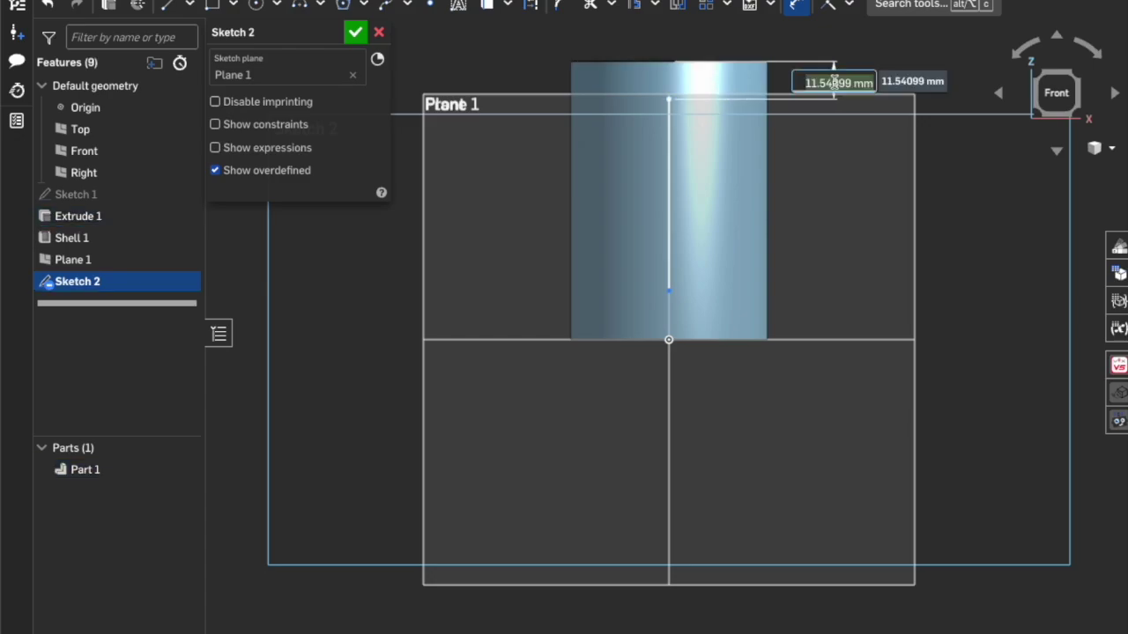
text(12)
key(Return)
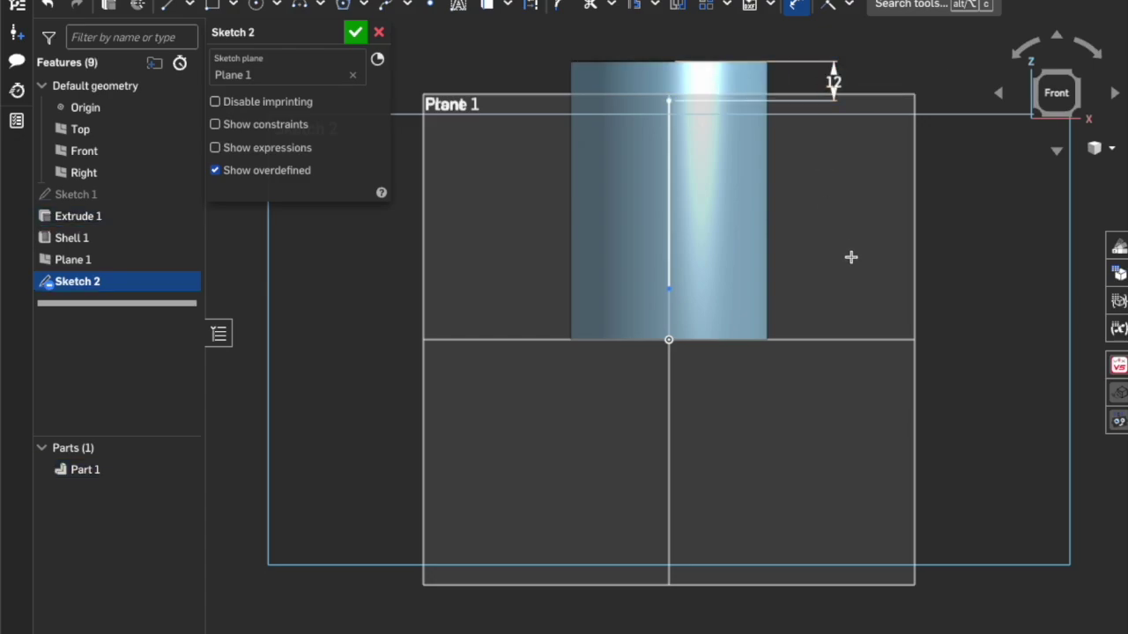
Dimension the vertical line's lower endpoint 12 mm above the cylinder's bottom edge
click(669, 289)
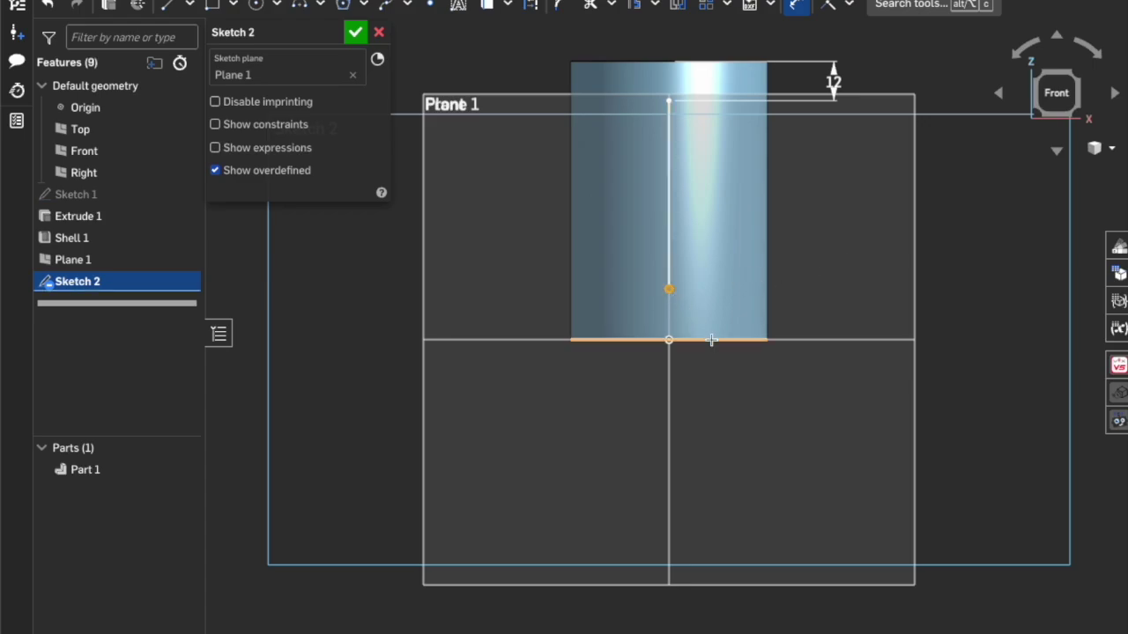
click(683, 340)
click(848, 313)
text(12)
key(Return)
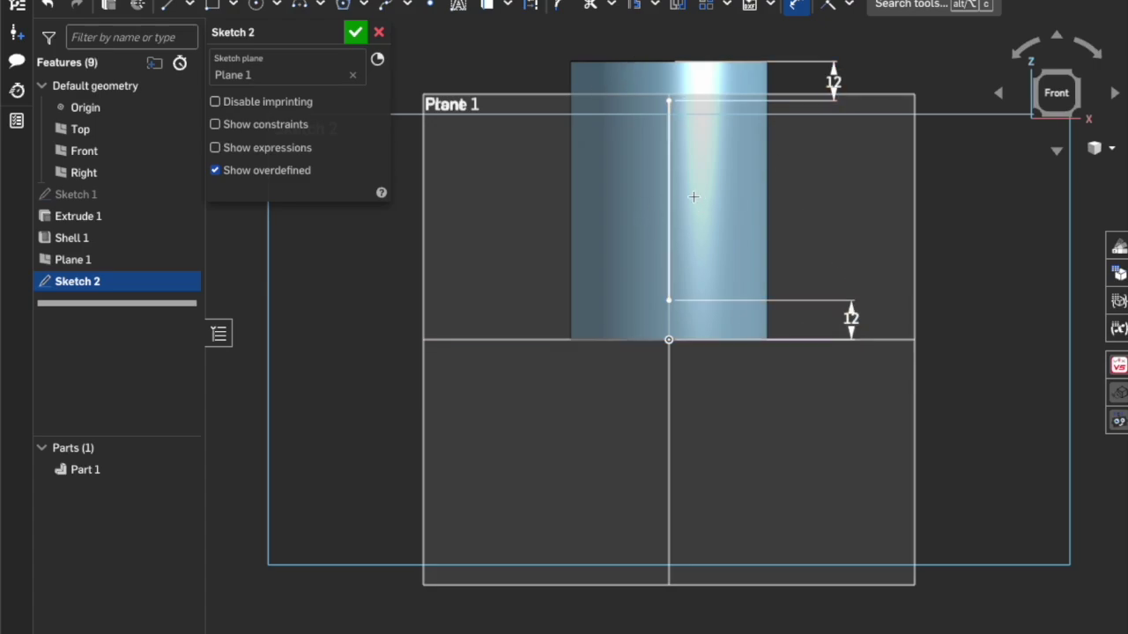
Create a slot around the vertical line with the Slot tool and place its diameter dimension beside it
click(657, 9)
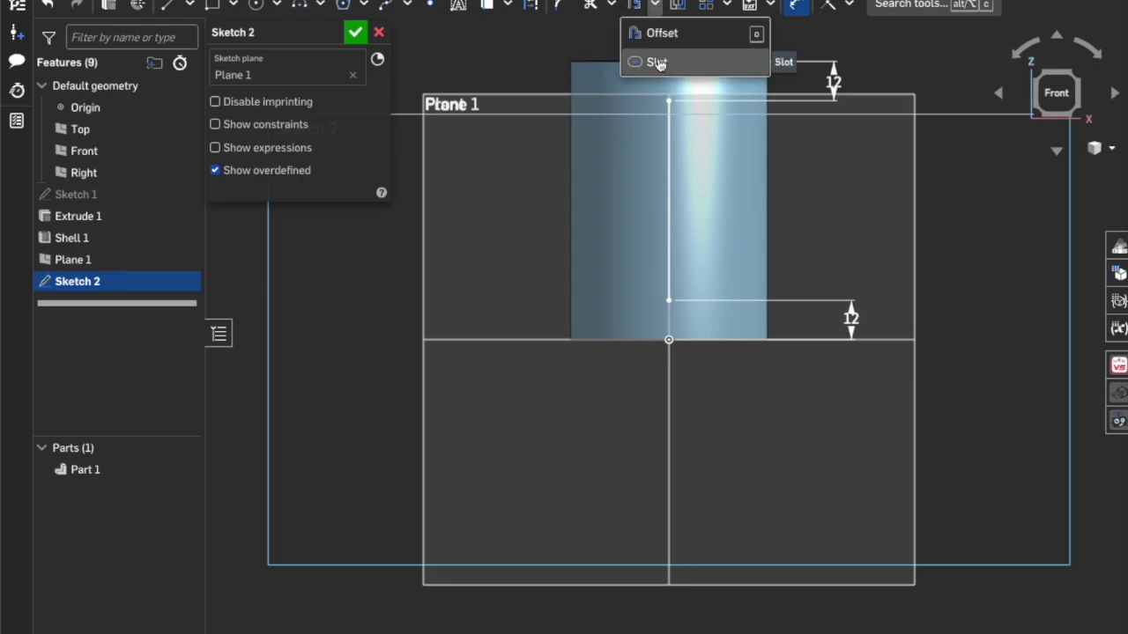
click(655, 64)
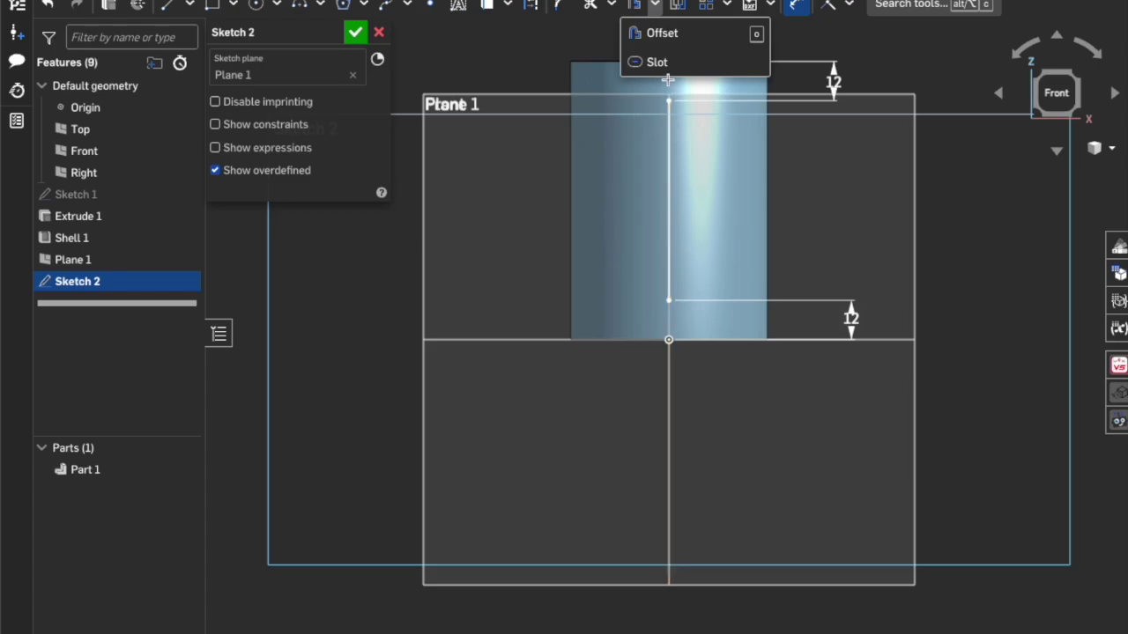
click(668, 152)
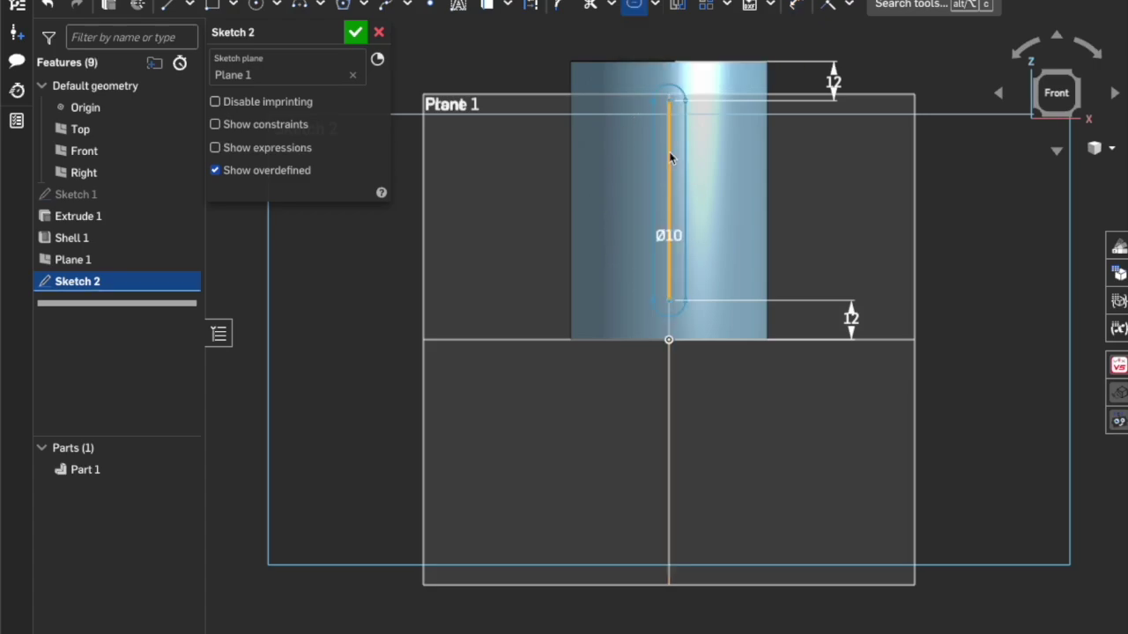
click(749, 234)
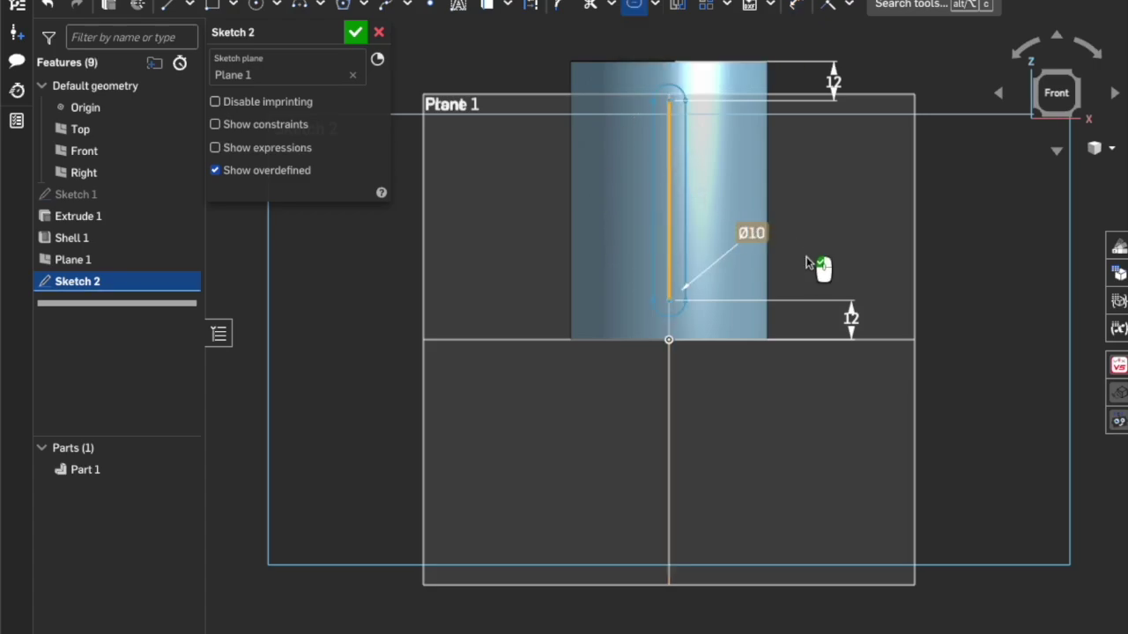
Try slot diameters of 15 mm, 12 mm and 8 mm
double_click(751, 233)
text(15)
key(Return)
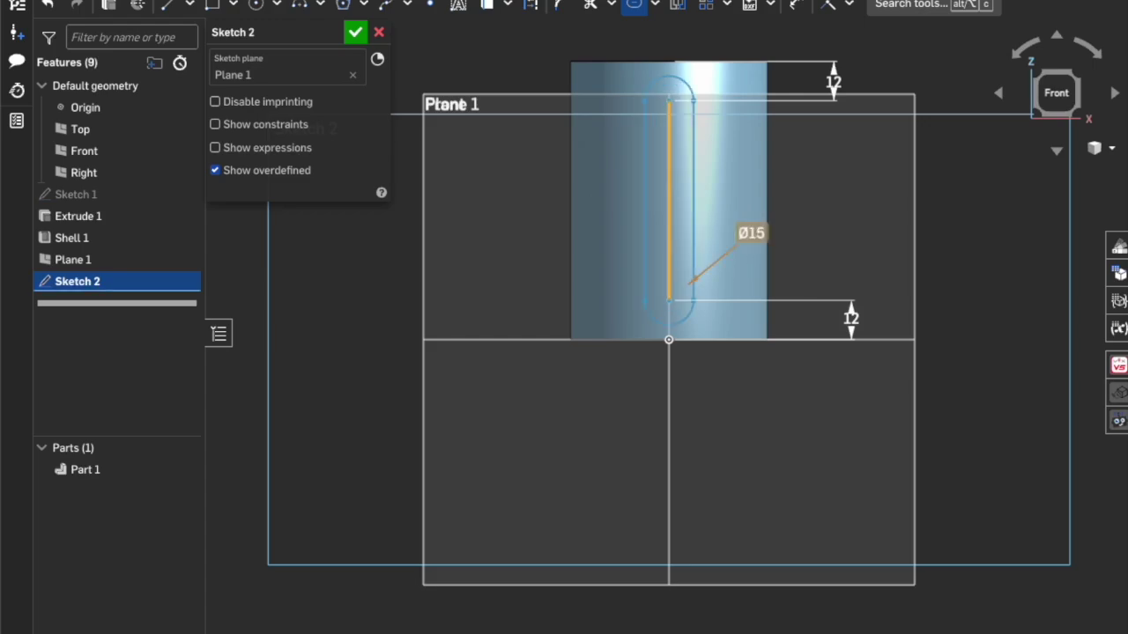
double_click(752, 232)
text(12)
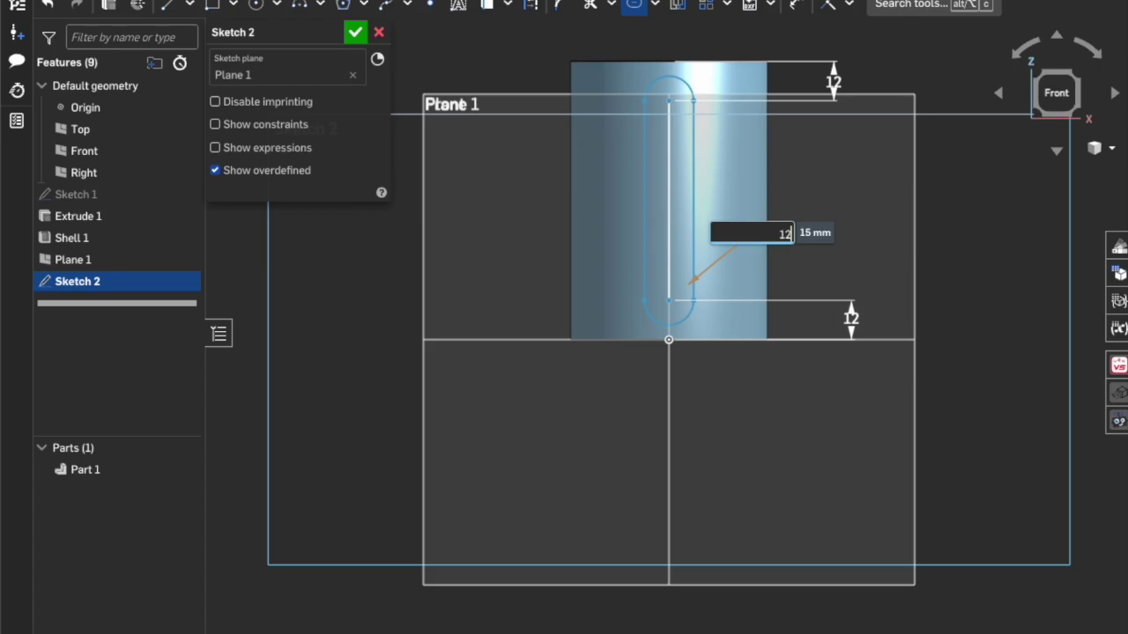
key(Return)
double_click(745, 231)
key(Return)
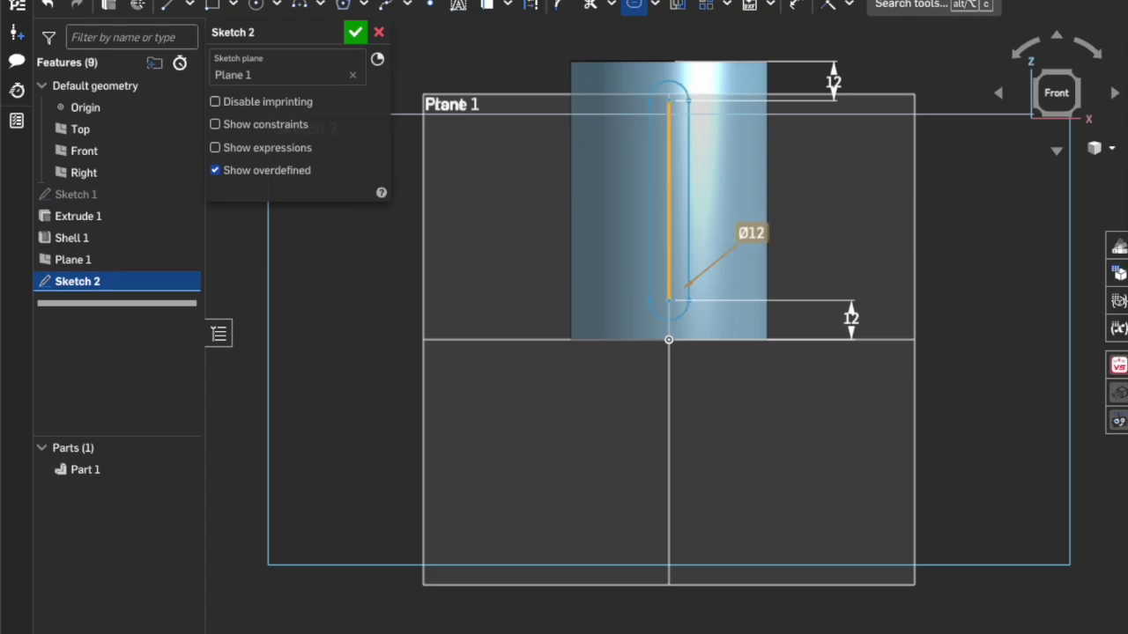
Set the slot's diameter to 11 mm, confirm the slot and finish the sketch
double_click(750, 232)
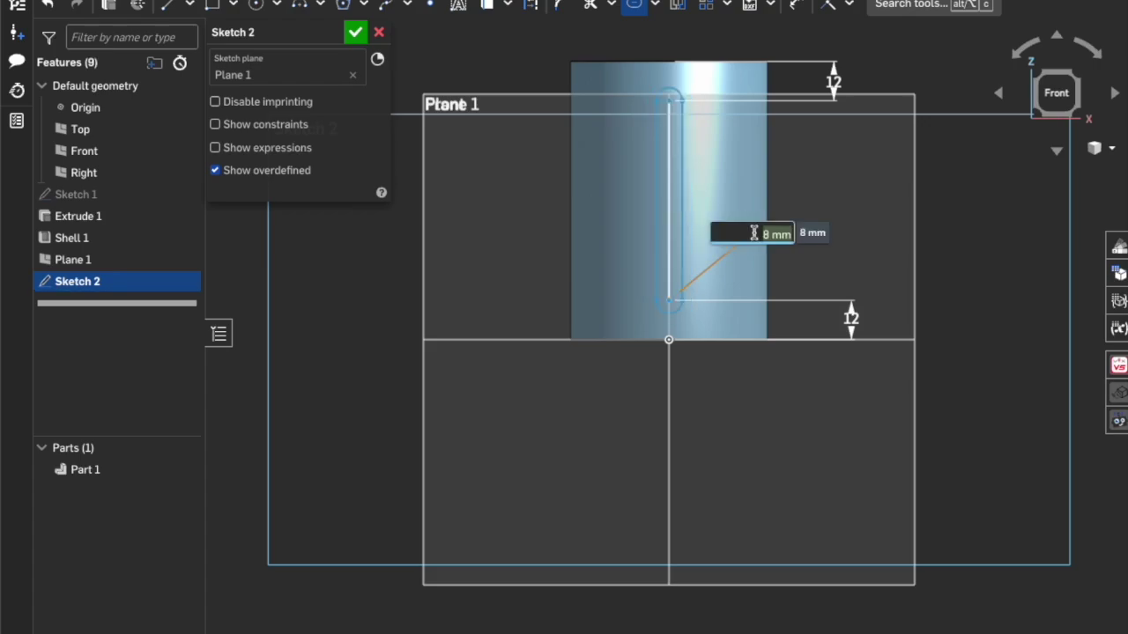
text(11)
key(Return)
click(777, 233)
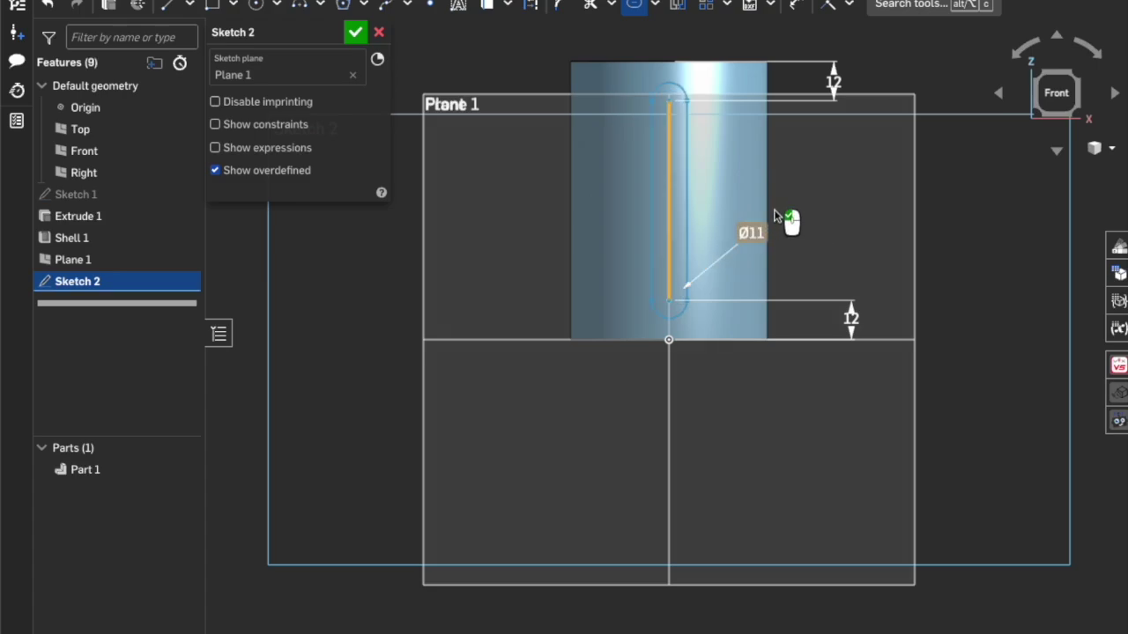
click(798, 201)
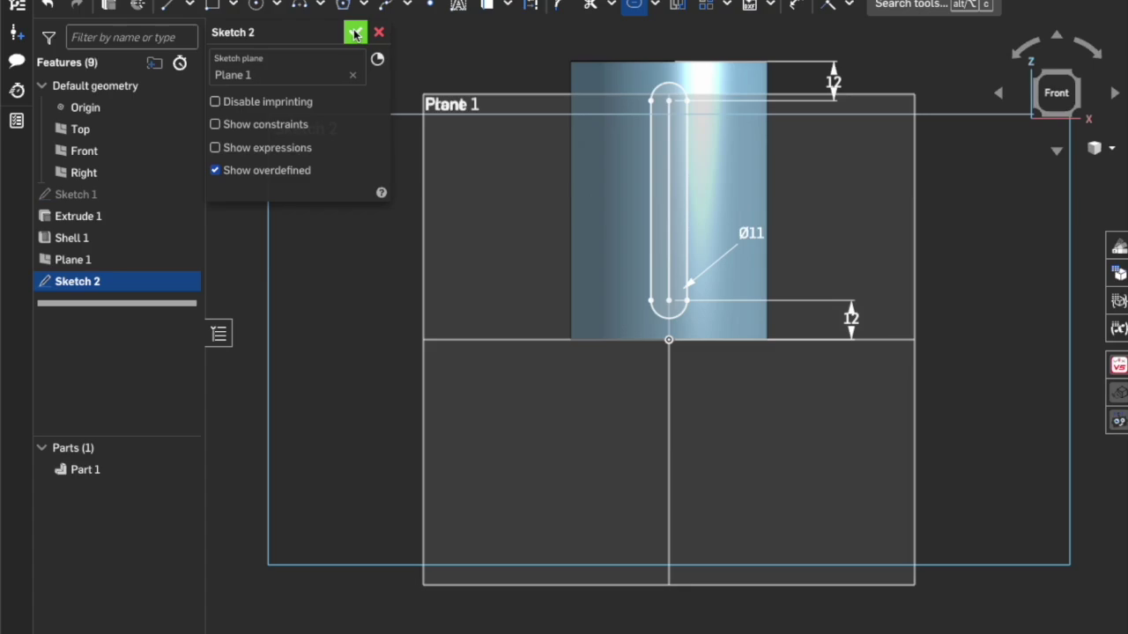
click(355, 33)
mouse_move(473, 118)
right_down()
mouse_move(484, 76)
mouse_move(474, 76)
mouse_move(571, 83)
right_up()
click(599, 4)
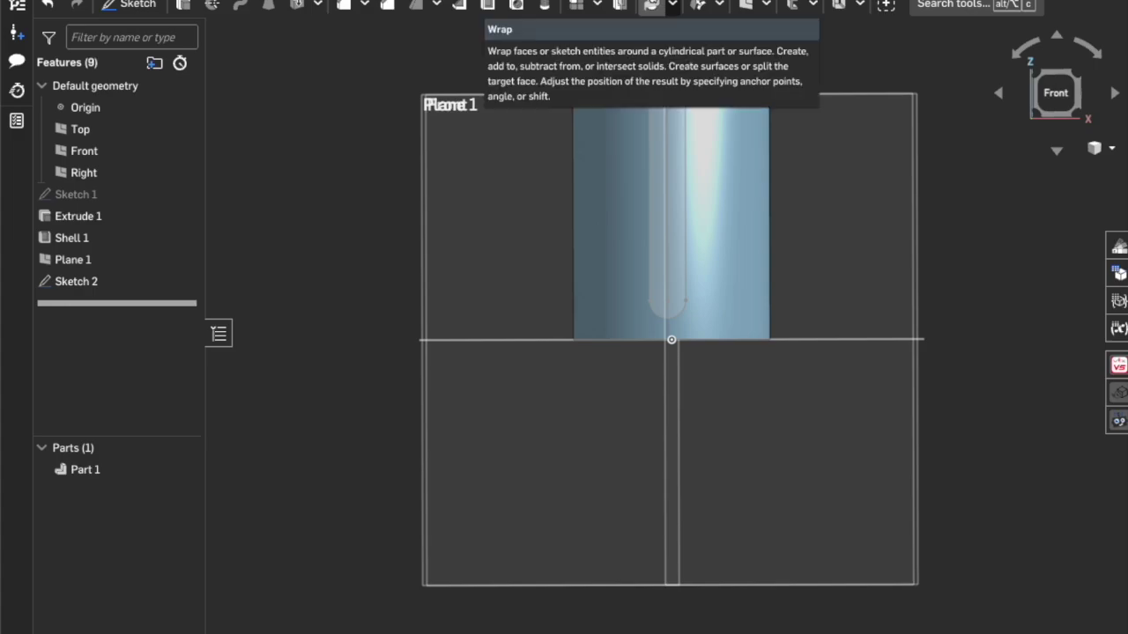
click(654, 6)
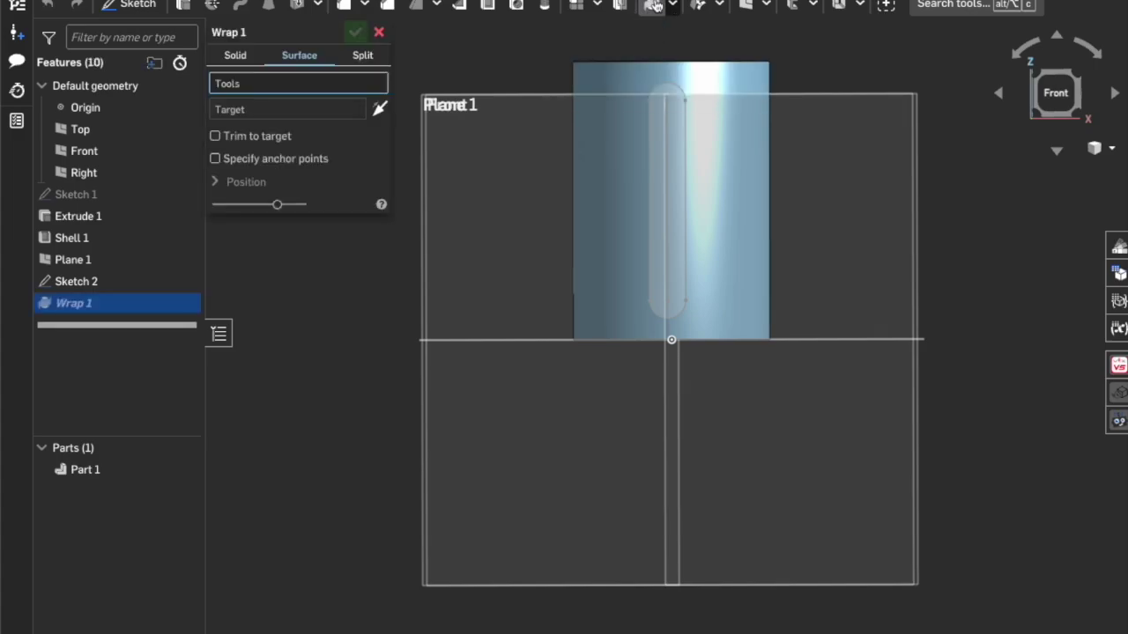
click(686, 128)
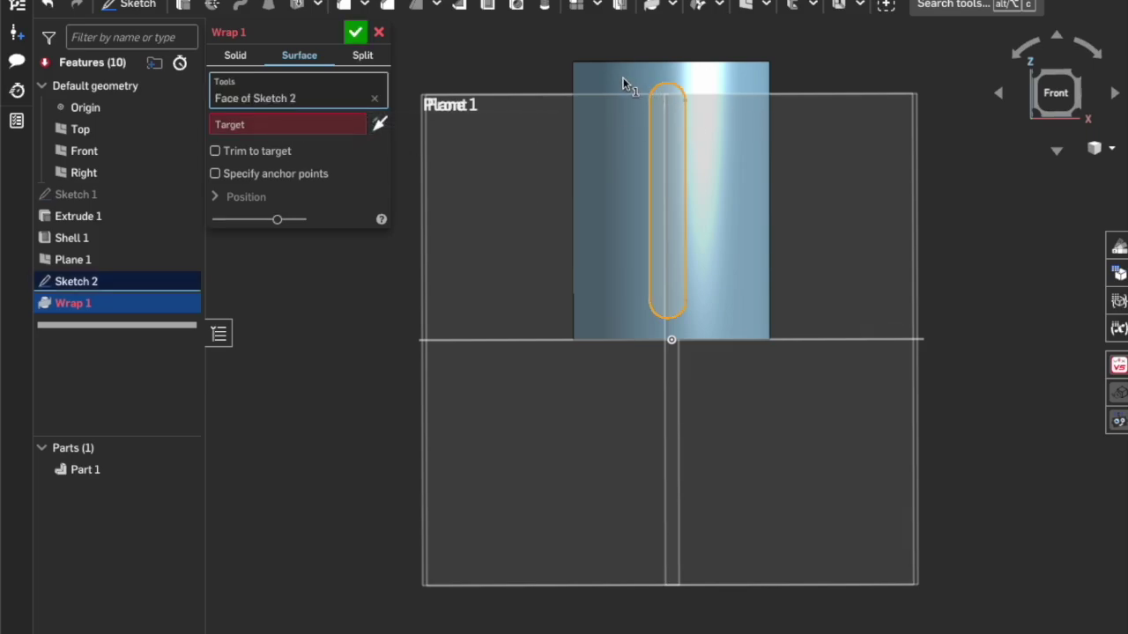
click(355, 134)
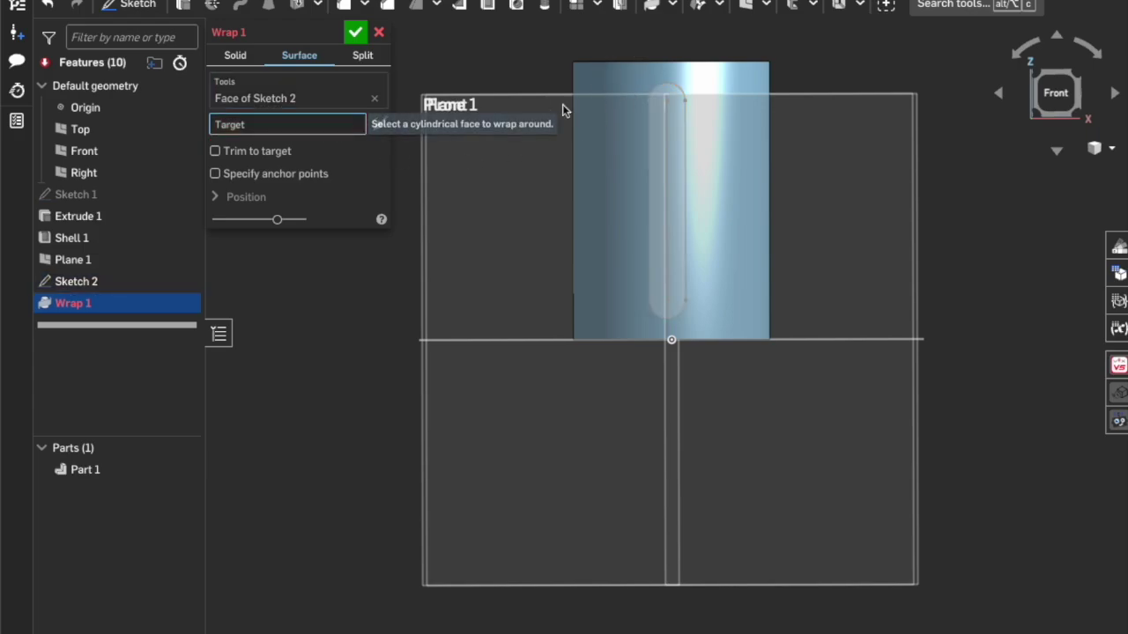
click(609, 164)
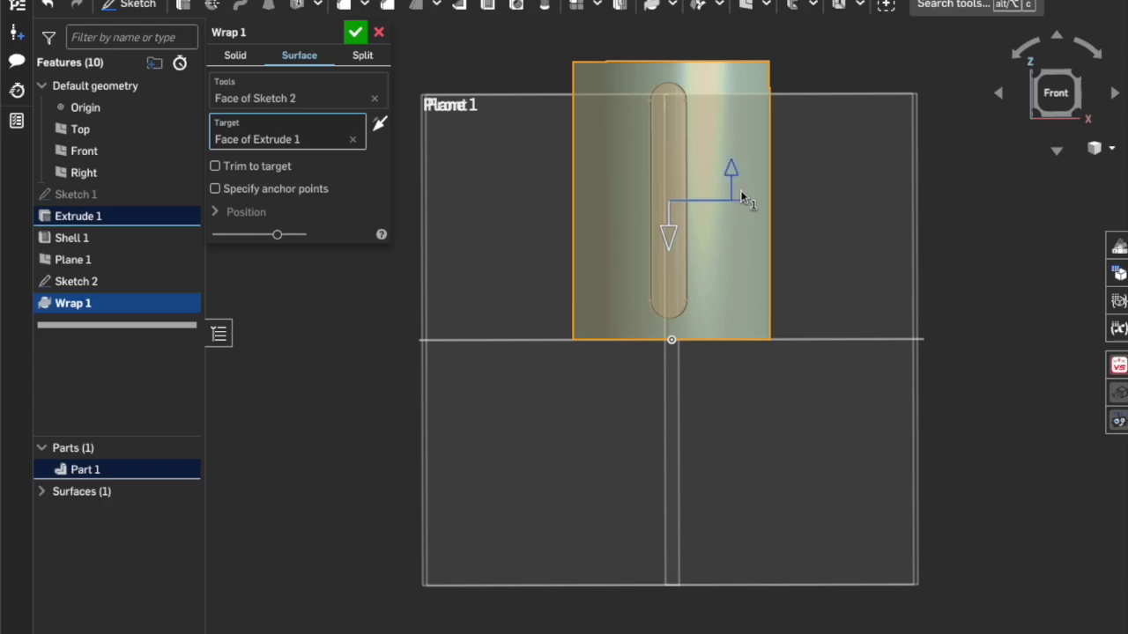
mouse_move(674, 235)
mouse_down()
mouse_move(670, 202)
mouse_move(671, 220)
mouse_up()
drag(729, 167, 749, 192)
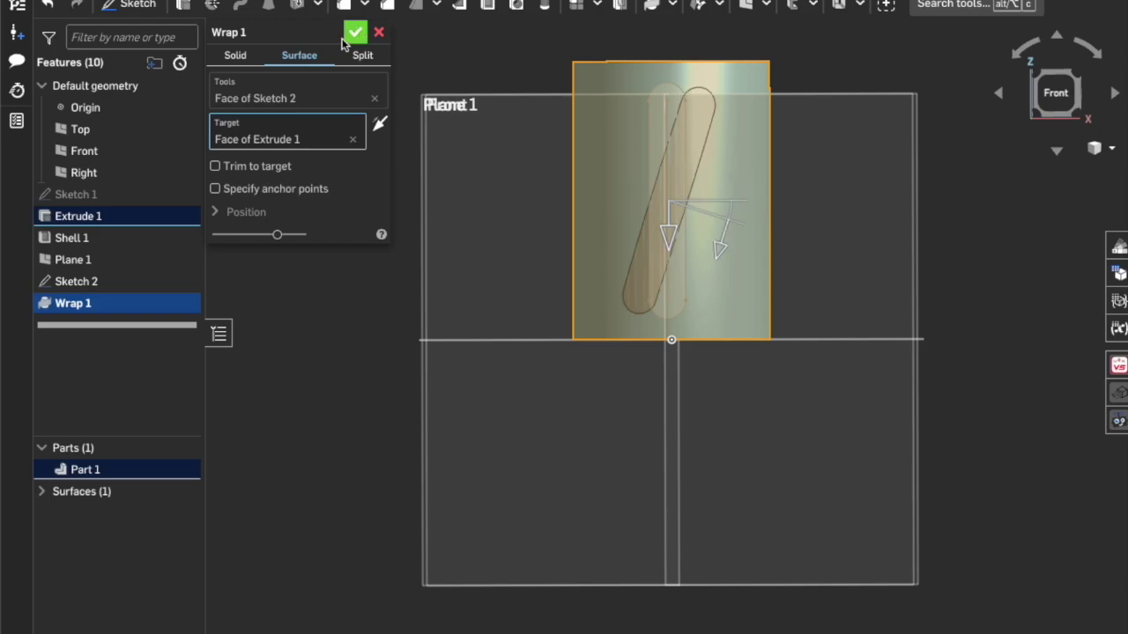
click(236, 55)
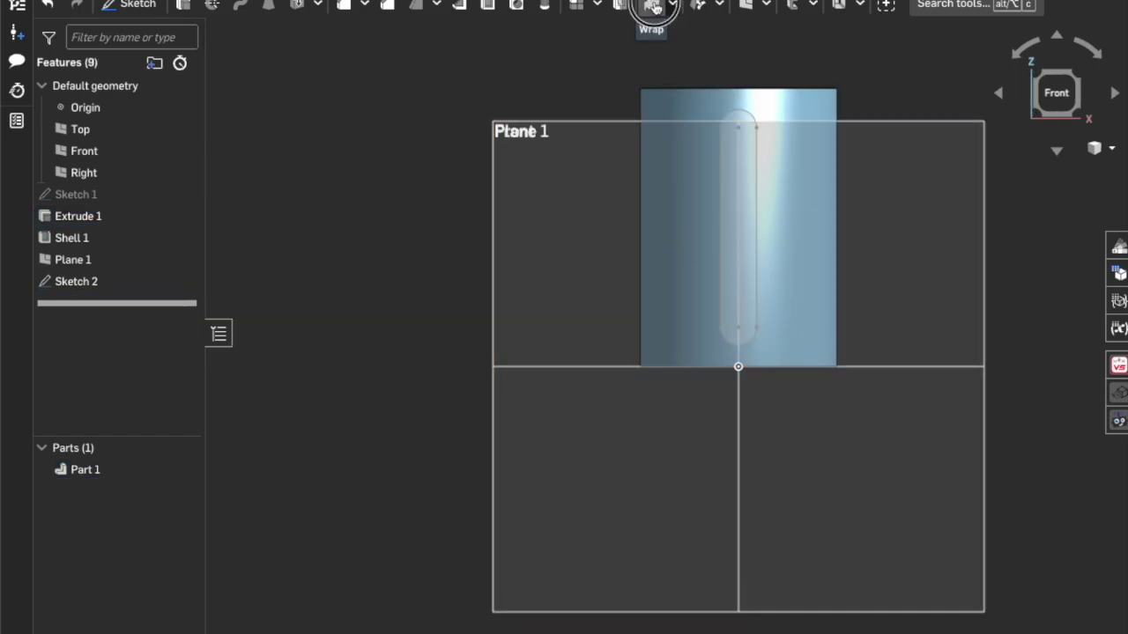
Set up a solid Wrap of the slot sketch face around the cylinder's outer face with a thickness of 5 mm
click(652, 9)
click(234, 57)
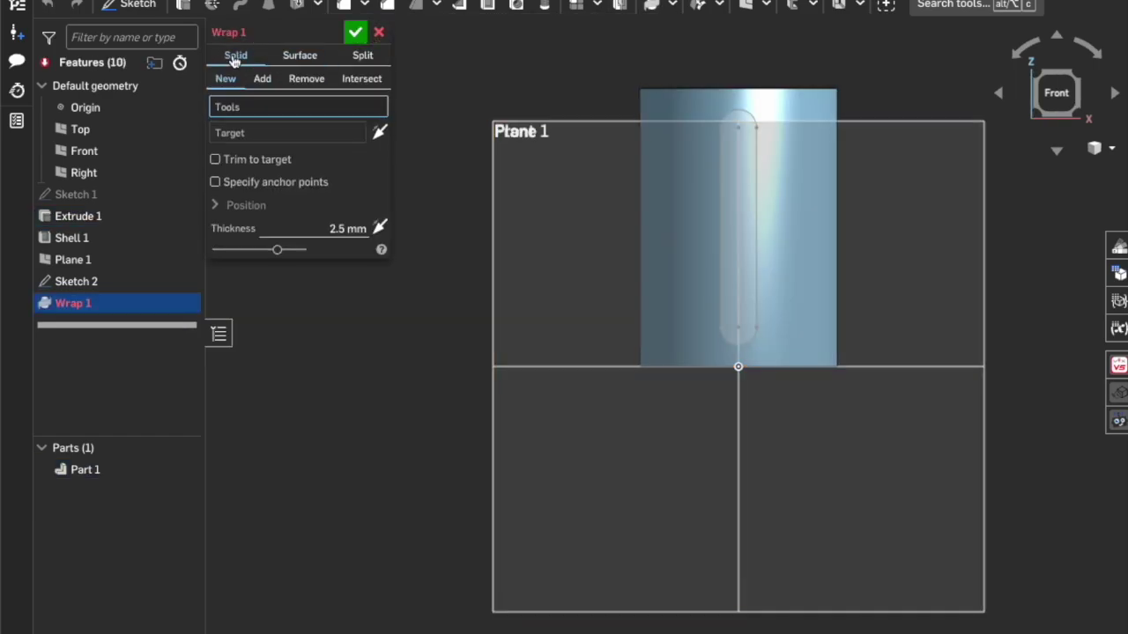
click(745, 178)
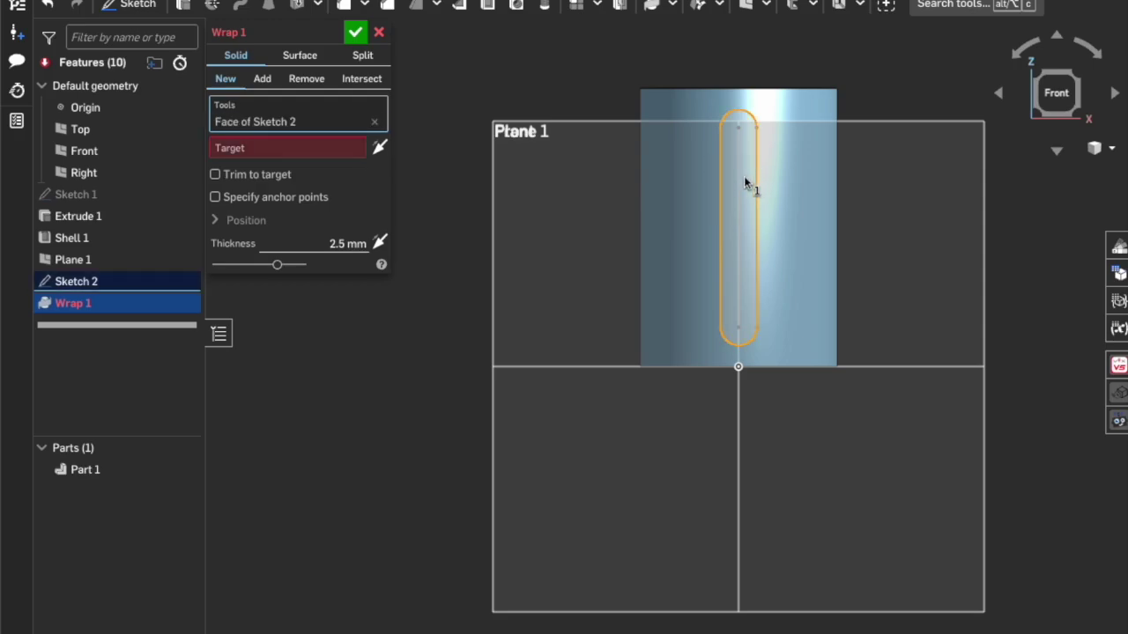
click(685, 176)
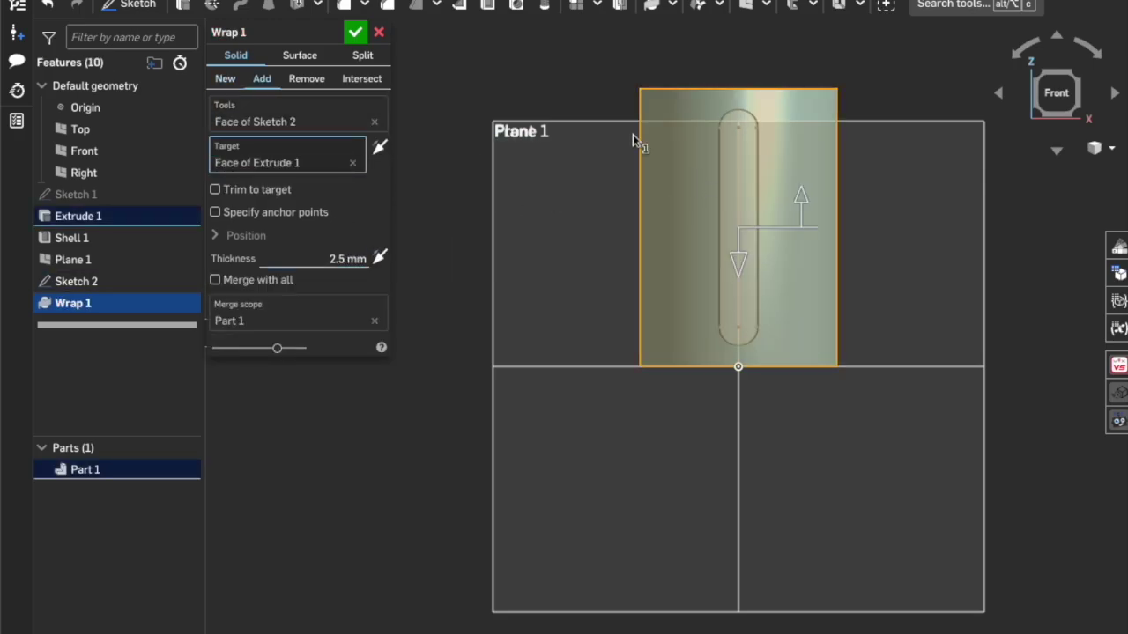
click(347, 257)
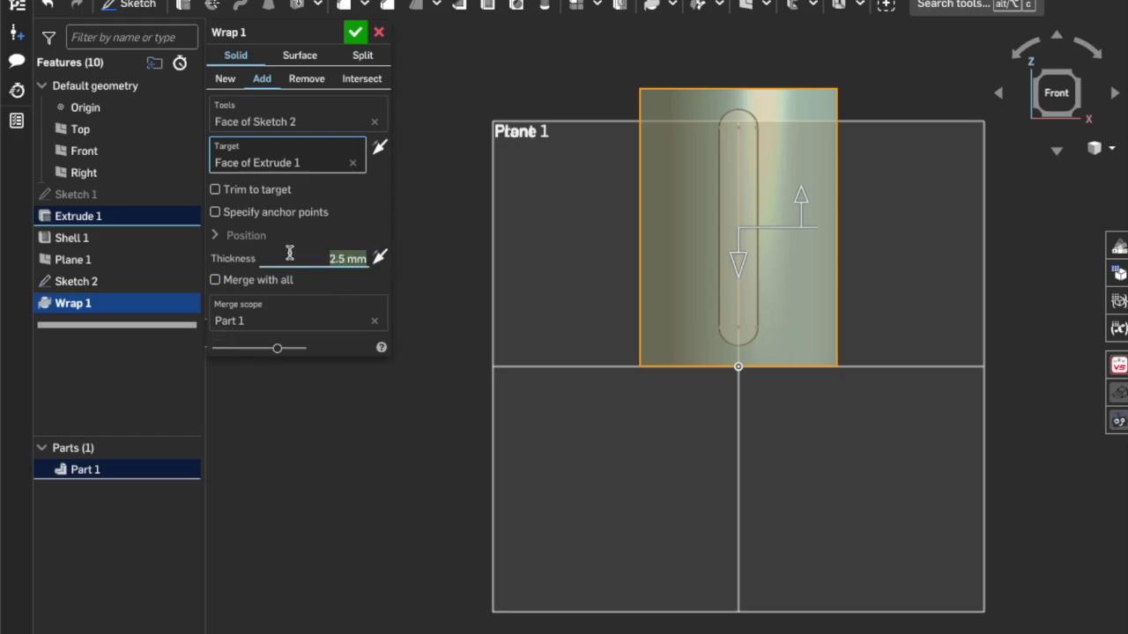
text(5)
Tilt the wrapped slot slightly clockwise from vertical and cut it through the cylinder wall with the Remove option
click(341, 235)
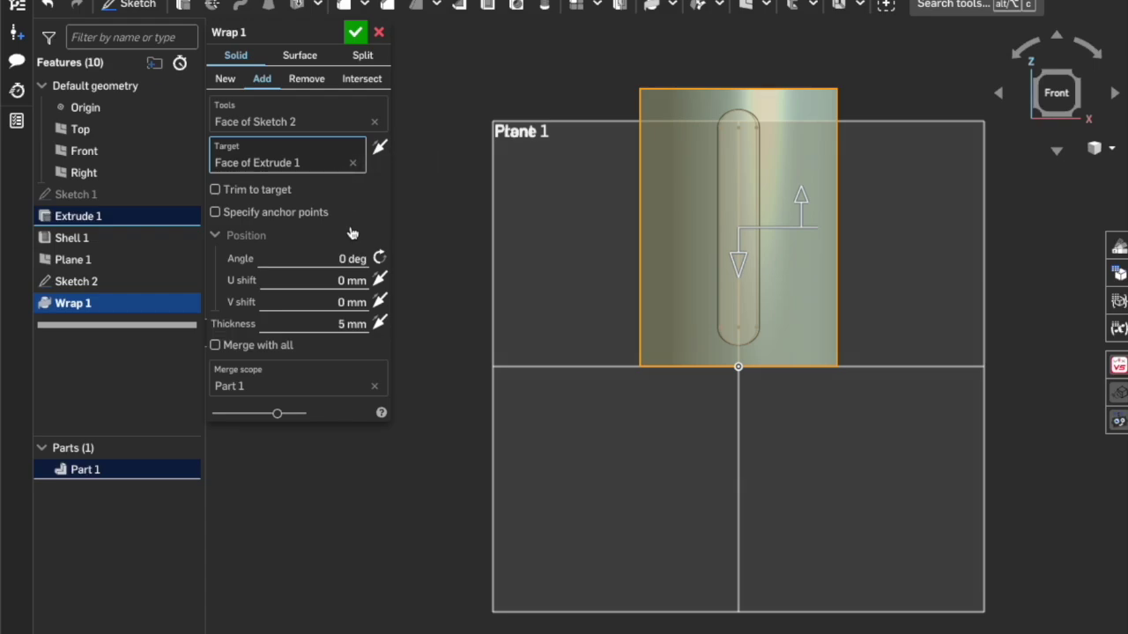
click(246, 234)
drag(803, 204, 801, 214)
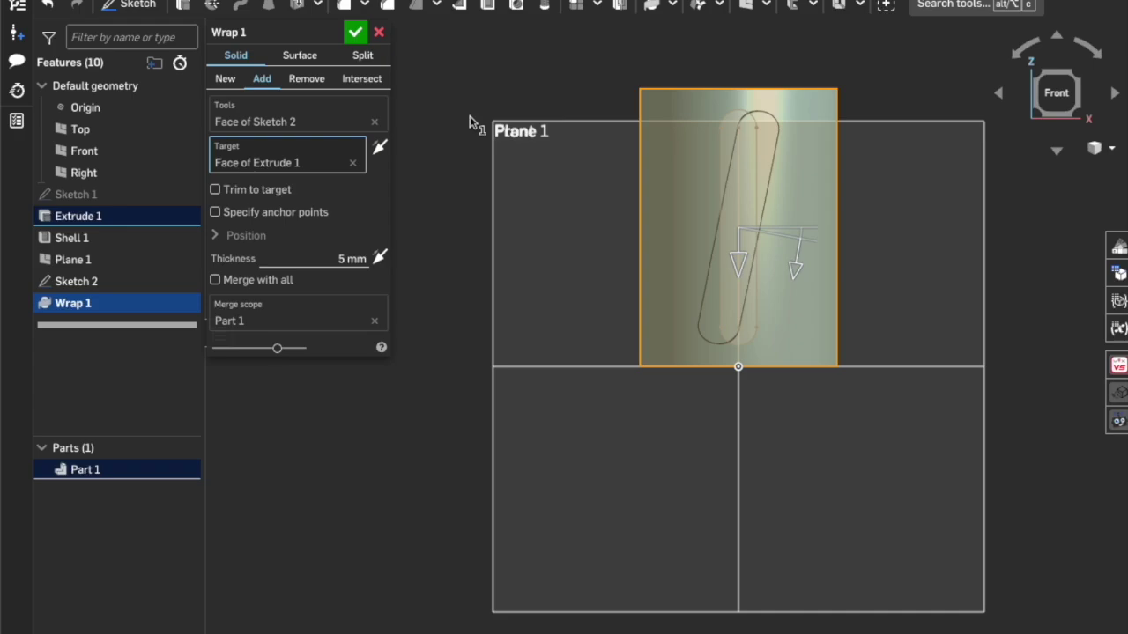
right_drag(731, 234, 729, 155)
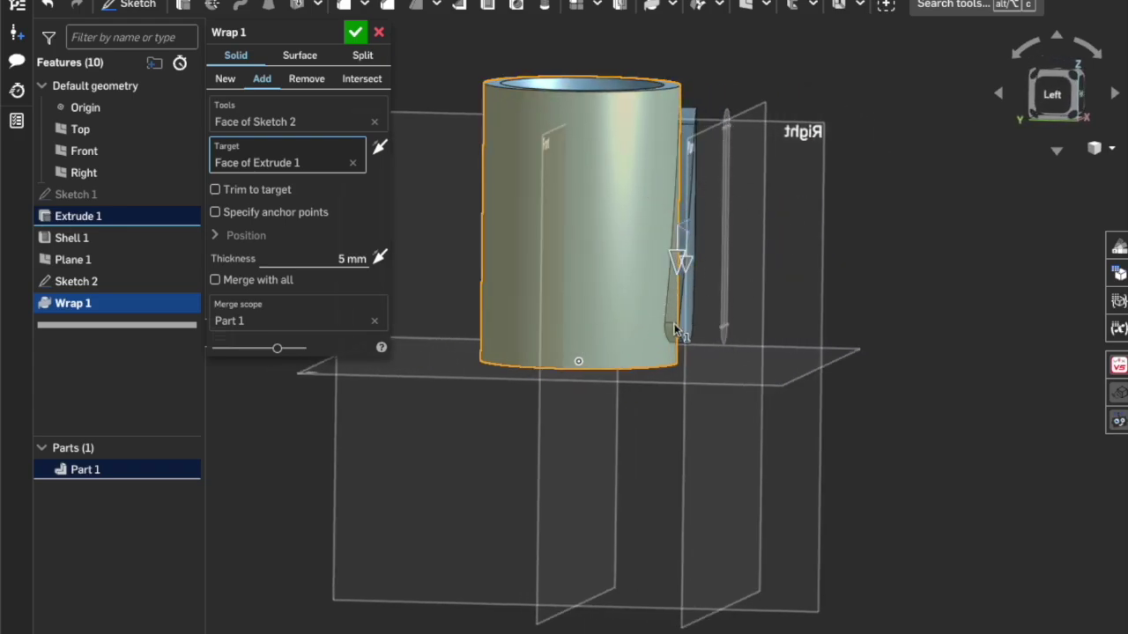
right_drag(912, 245, 531, 84)
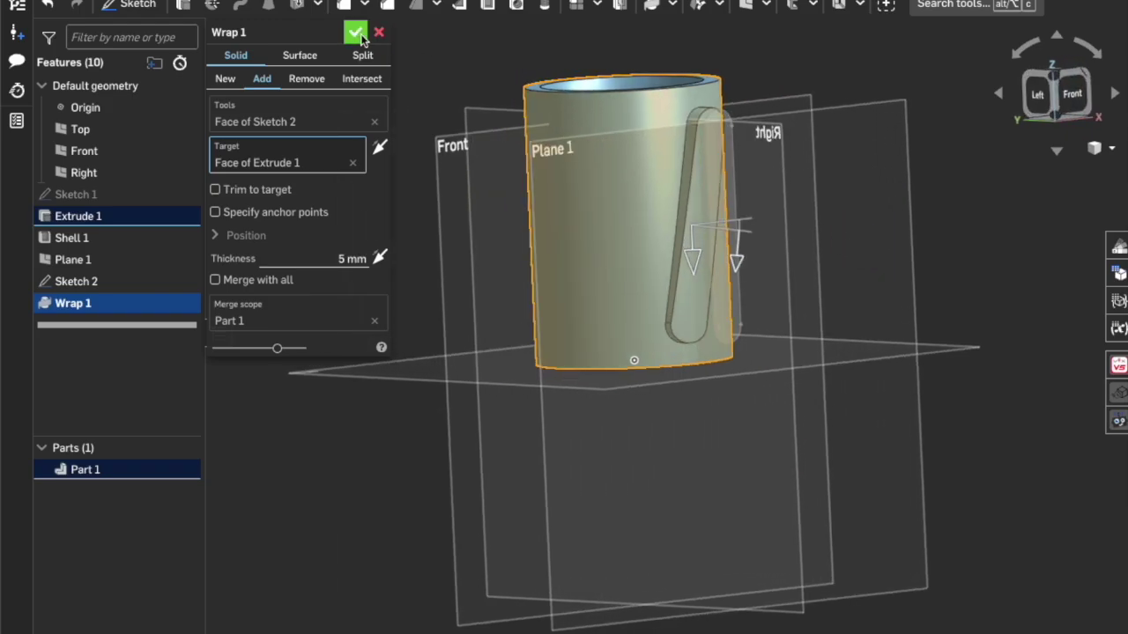
click(306, 78)
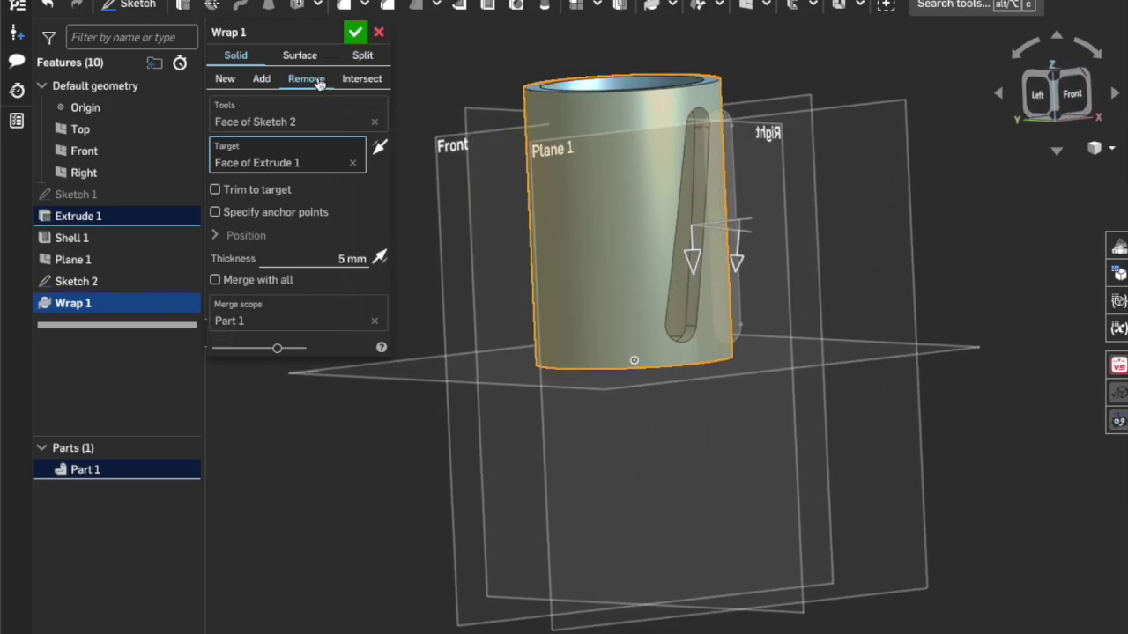
mouse_move(802, 231)
right_down()
mouse_move(775, 221)
mouse_move(797, 228)
right_up()
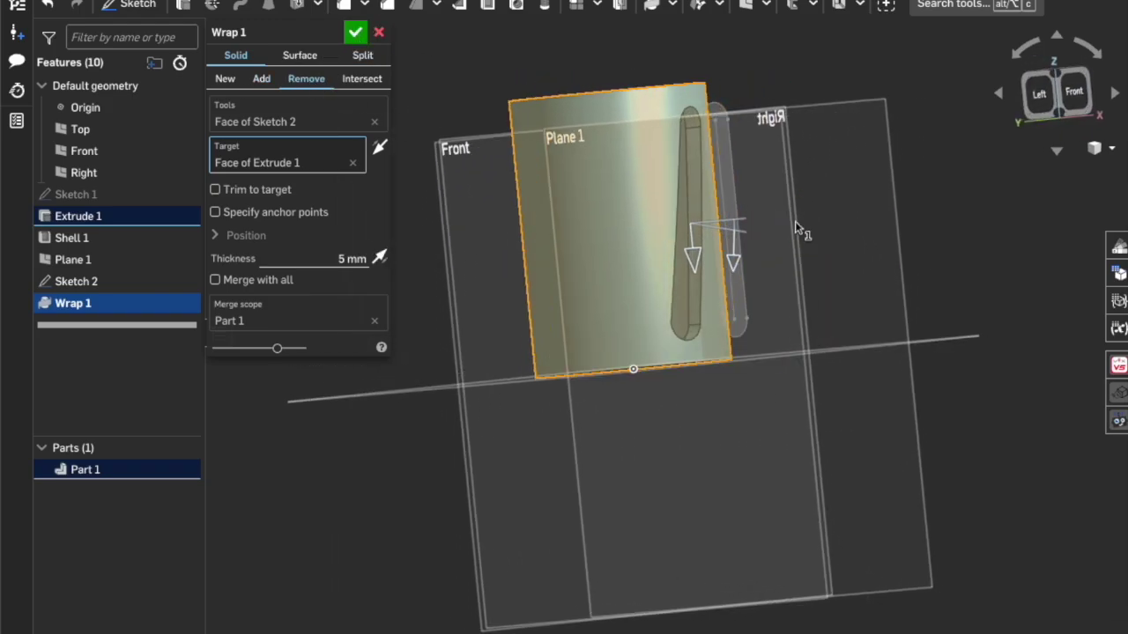
click(355, 34)
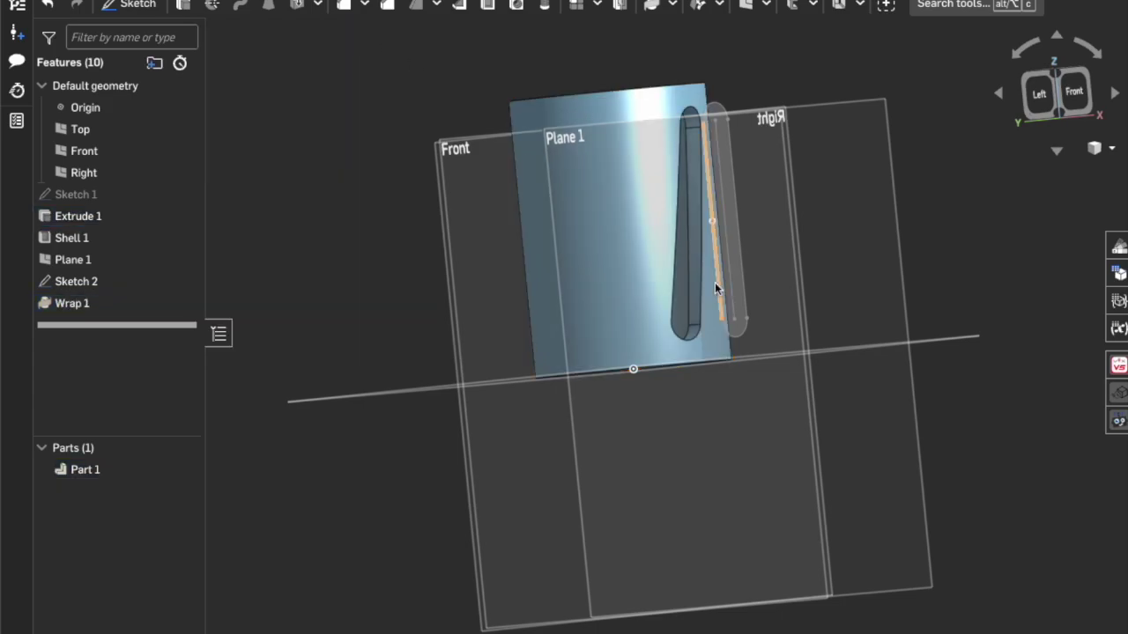
Hide the slot sketch in front of the cylinder
mouse_move(717, 266)
right_down()
mouse_move(864, 285)
mouse_move(874, 296)
right_up()
click(131, 289)
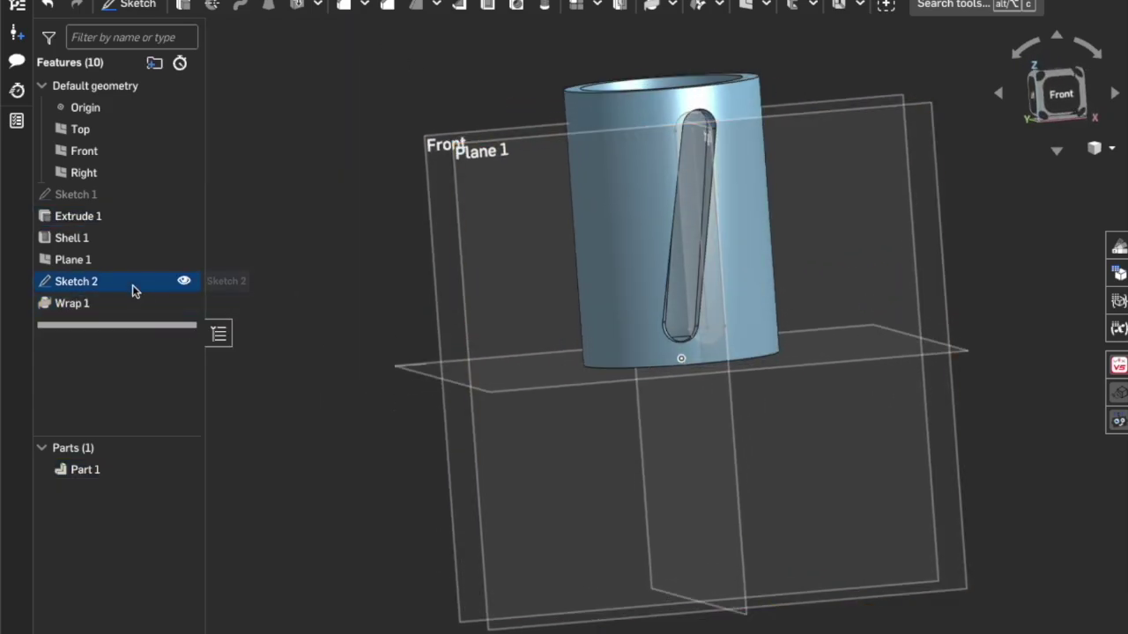
click(184, 282)
click(873, 314)
key(n)
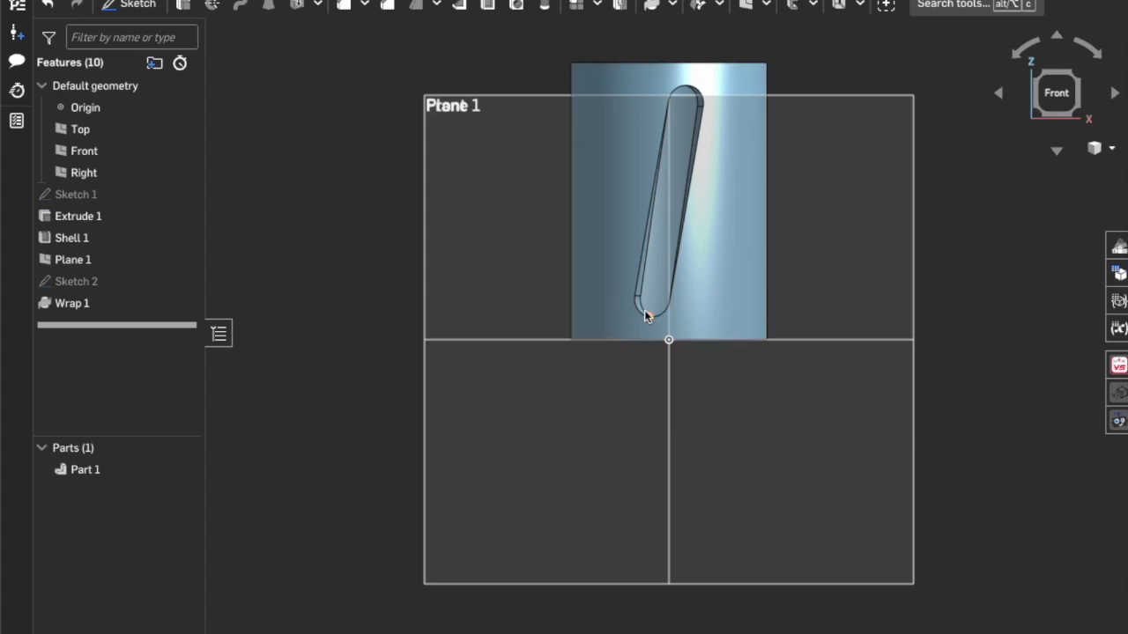
Set up a circular feature pattern of the wrapped slot cut around the cylinder's outer rim edge over 360 degrees with equal spacing
right_drag(825, 226, 664, 144)
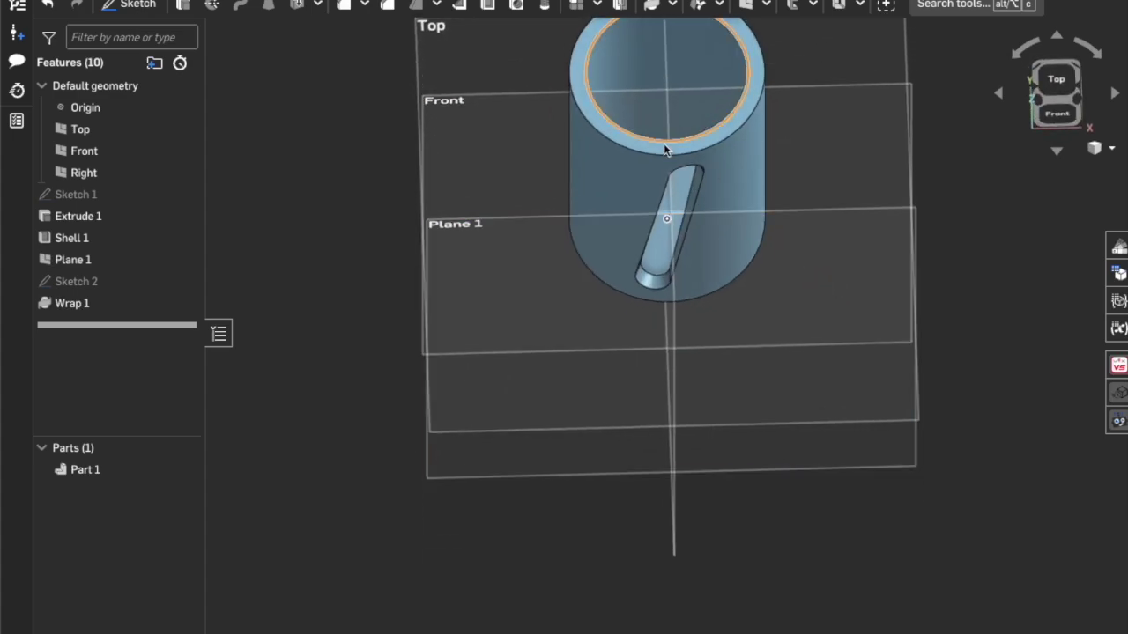
right_drag(770, 295, 772, 244)
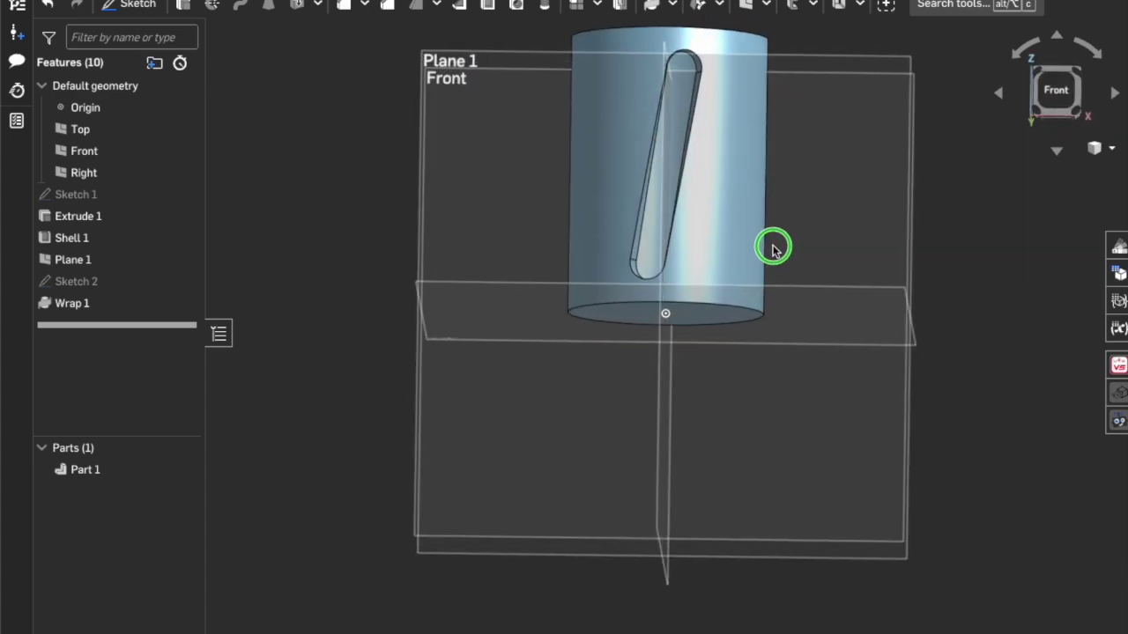
click(598, 5)
click(608, 65)
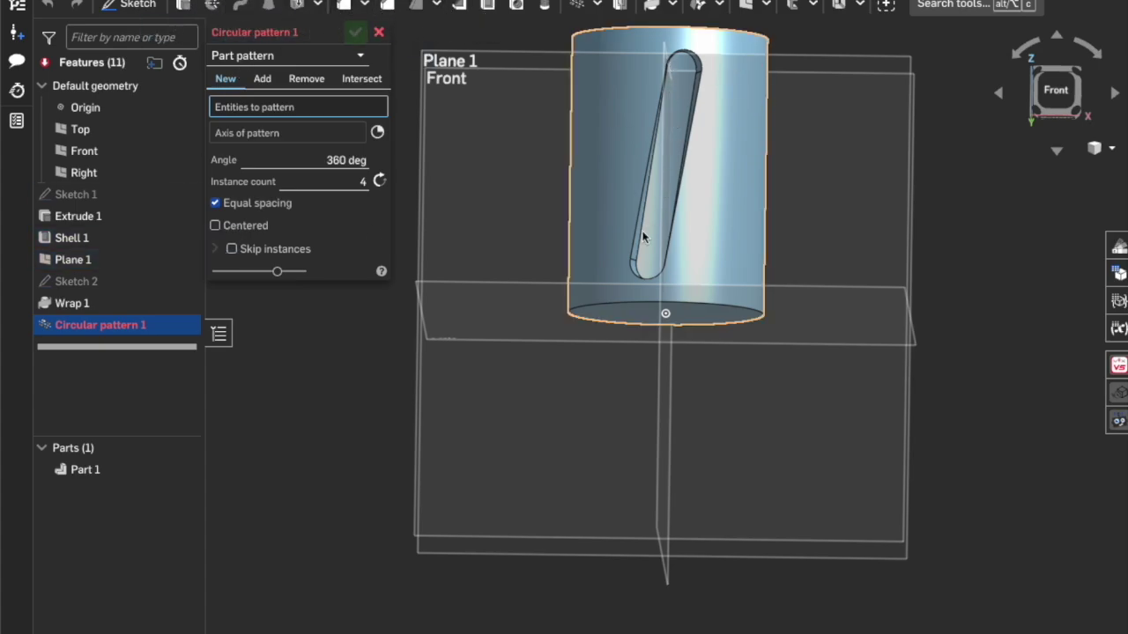
click(239, 56)
click(245, 104)
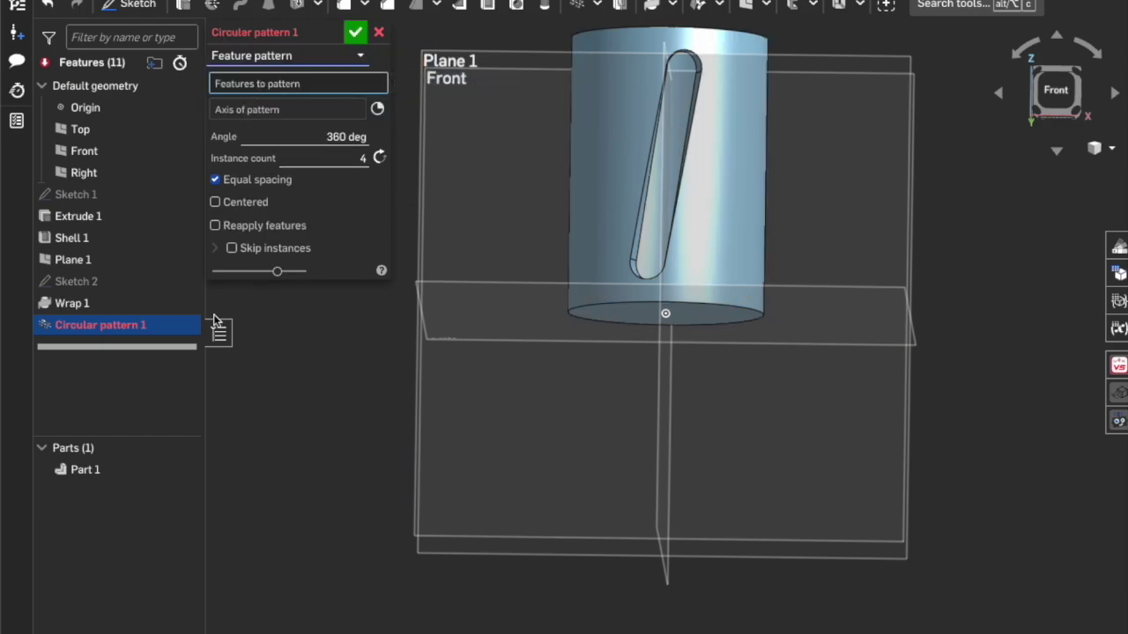
click(70, 303)
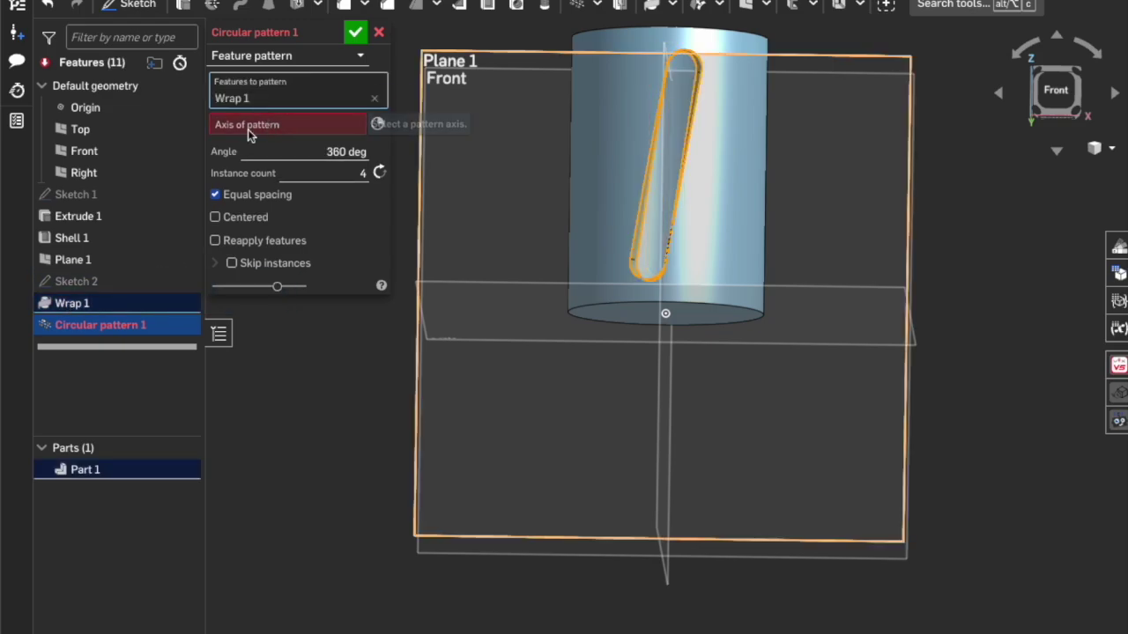
right_drag(731, 123, 733, 163)
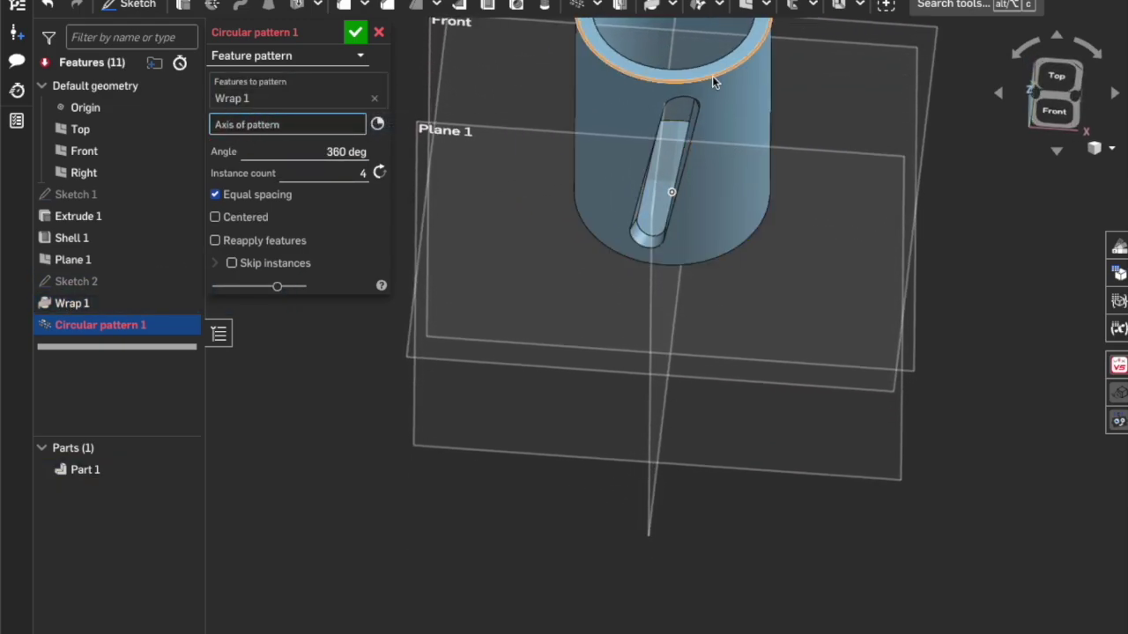
click(712, 76)
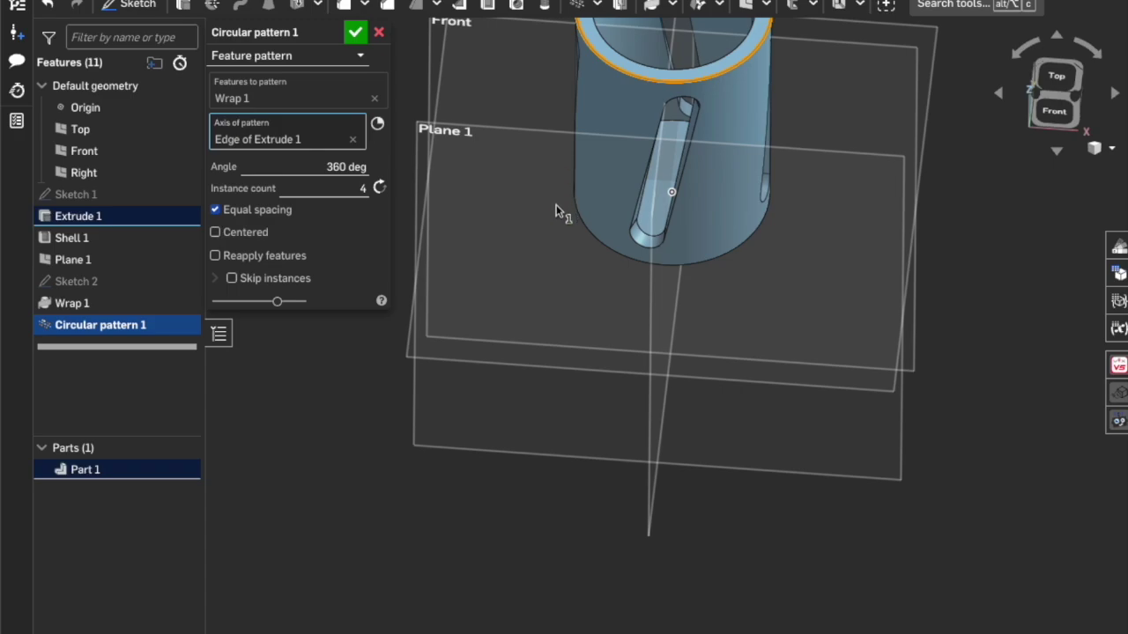
Set the circular pattern's instance count to 7, inspect the slots all around the cylinder and accept the pattern
click(363, 189)
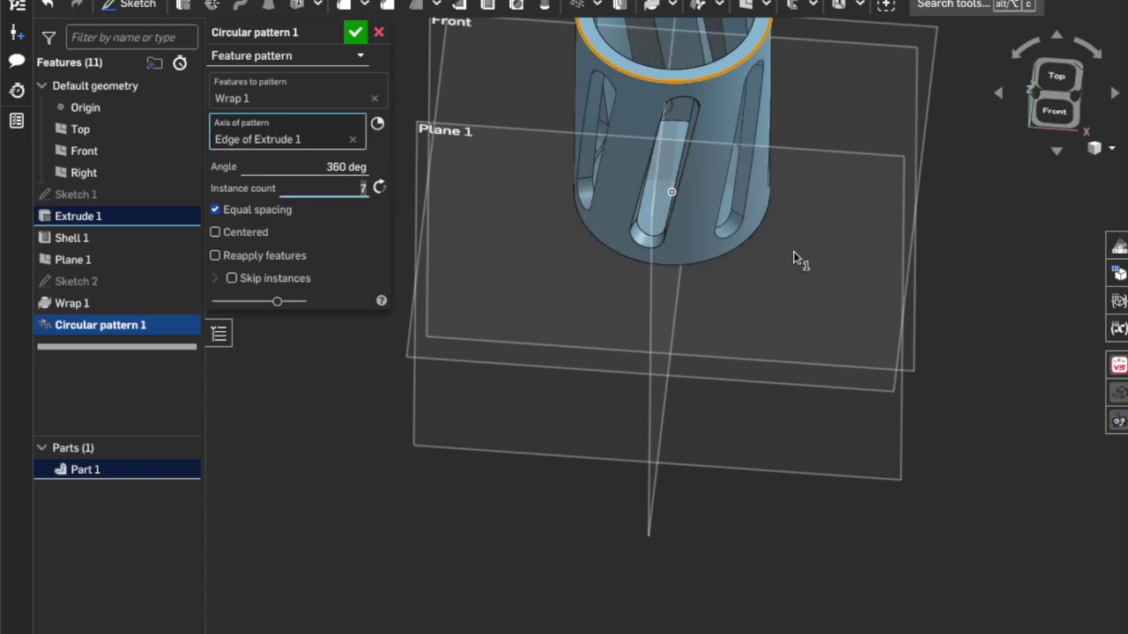
right_drag(793, 516, 581, 449)
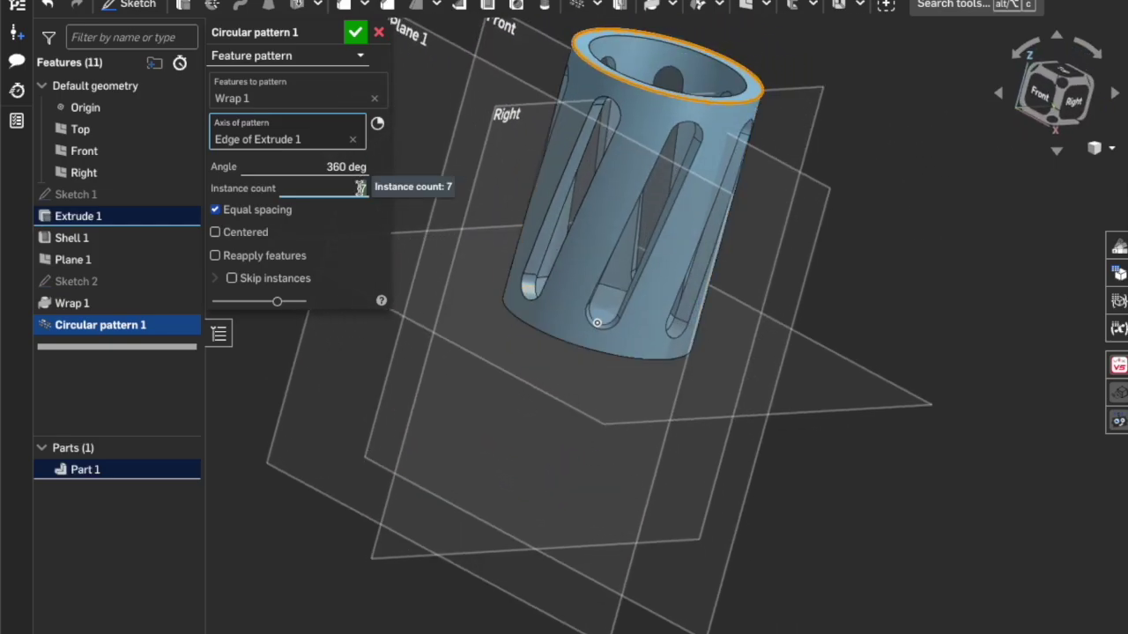
right_drag(749, 541, 402, 154)
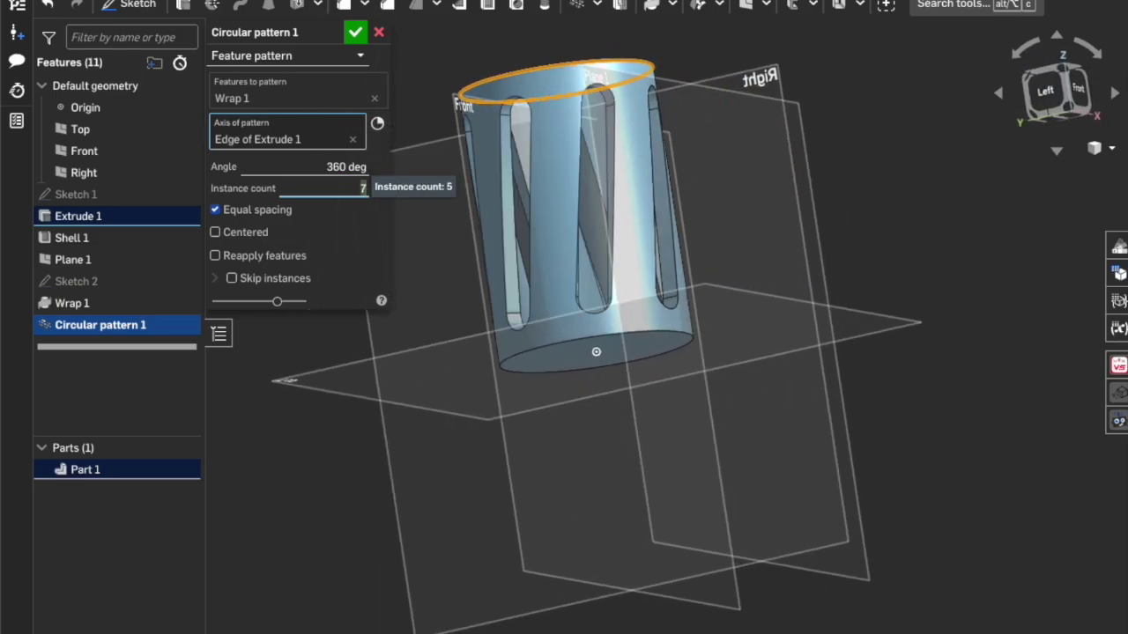
right_drag(855, 395, 788, 360)
middle_drag(637, 367, 767, 391)
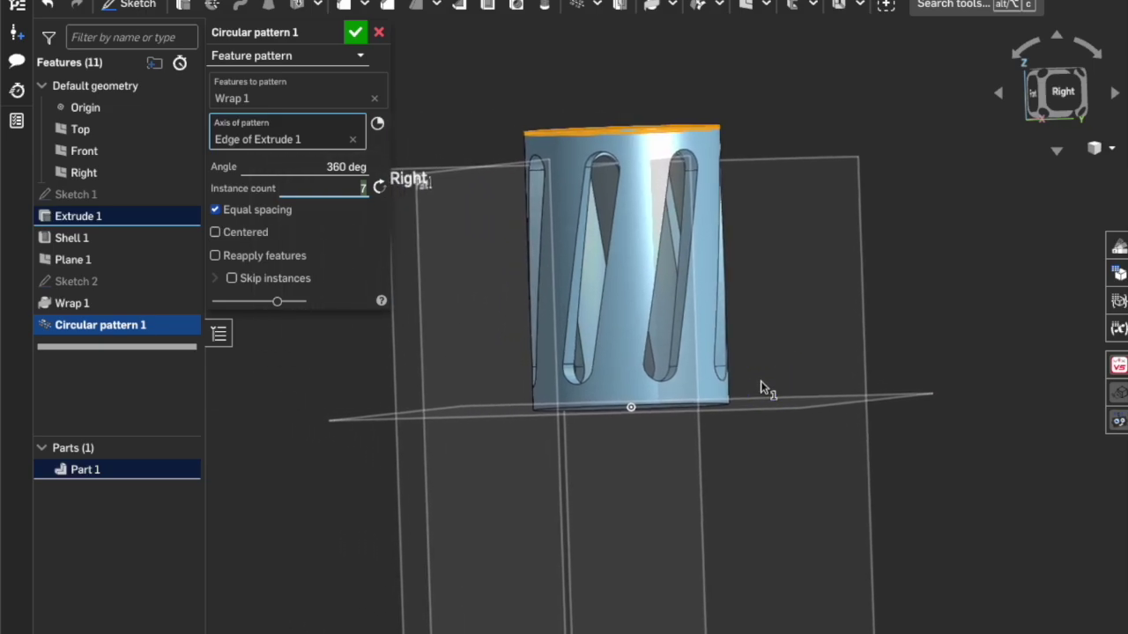
click(356, 33)
Start a 2 mm radius fillet on the outer and inner edges of the cylinder's open rim
mouse_move(775, 157)
right_down()
mouse_move(779, 180)
mouse_move(775, 168)
right_up()
click(343, 7)
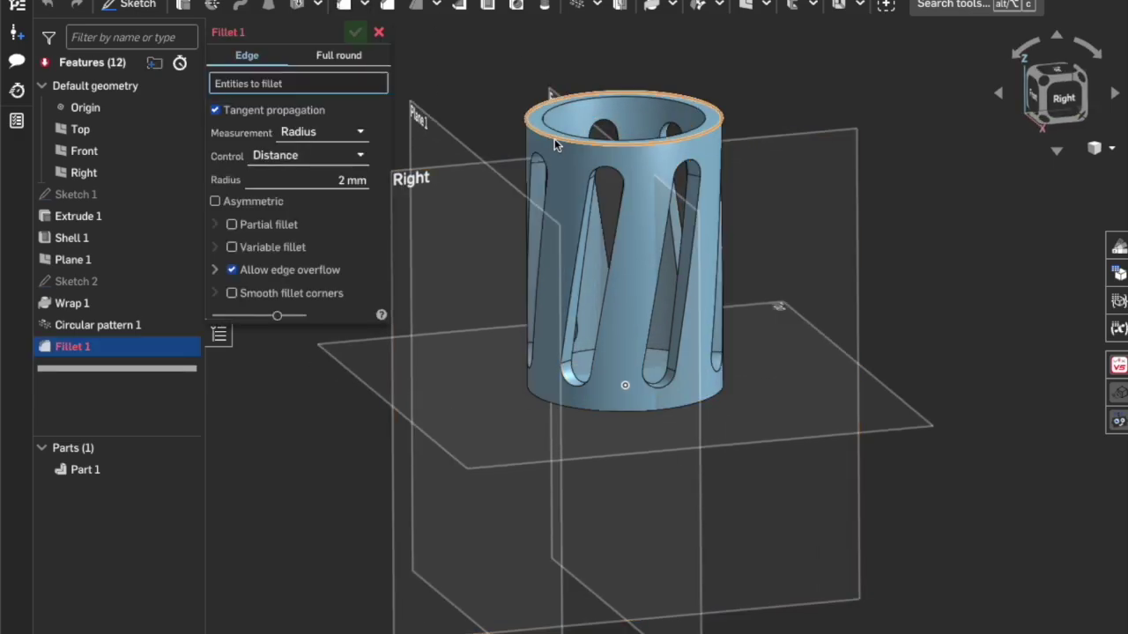
click(554, 138)
right_drag(634, 156, 581, 119)
click(574, 111)
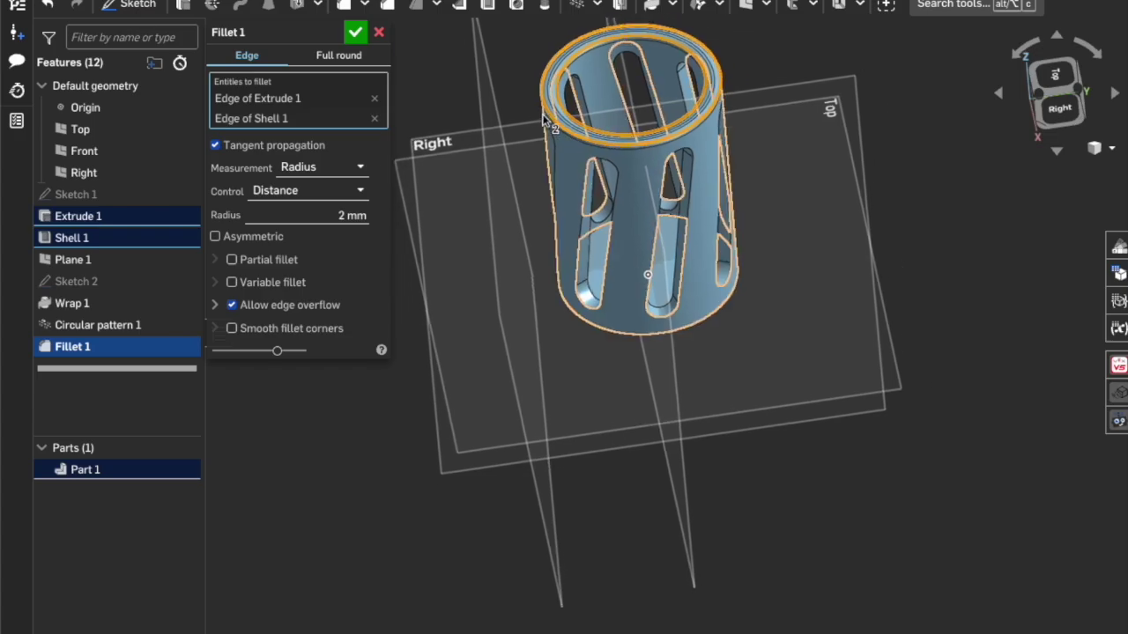
Add an outer edge of one patterned slot and of the original wrapped slot to the 2 mm fillet and accept it
scroll(541, 120, down, 5)
right_drag(577, 111, 577, 84)
right_drag(560, 195, 713, 352)
click(685, 365)
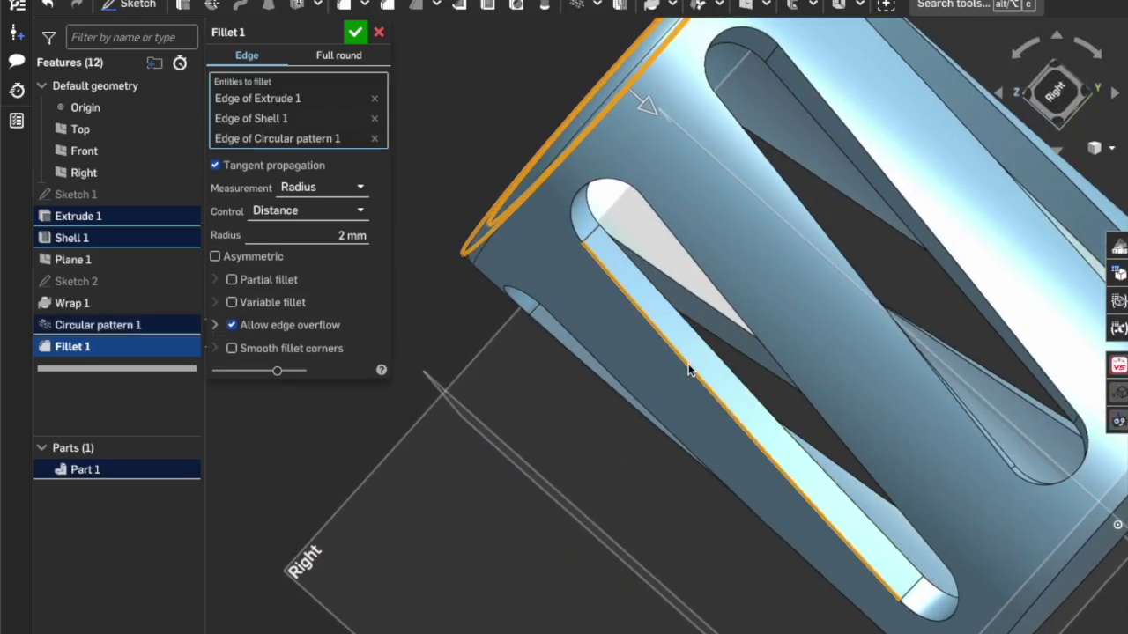
right_drag(796, 356, 491, 402)
click(638, 394)
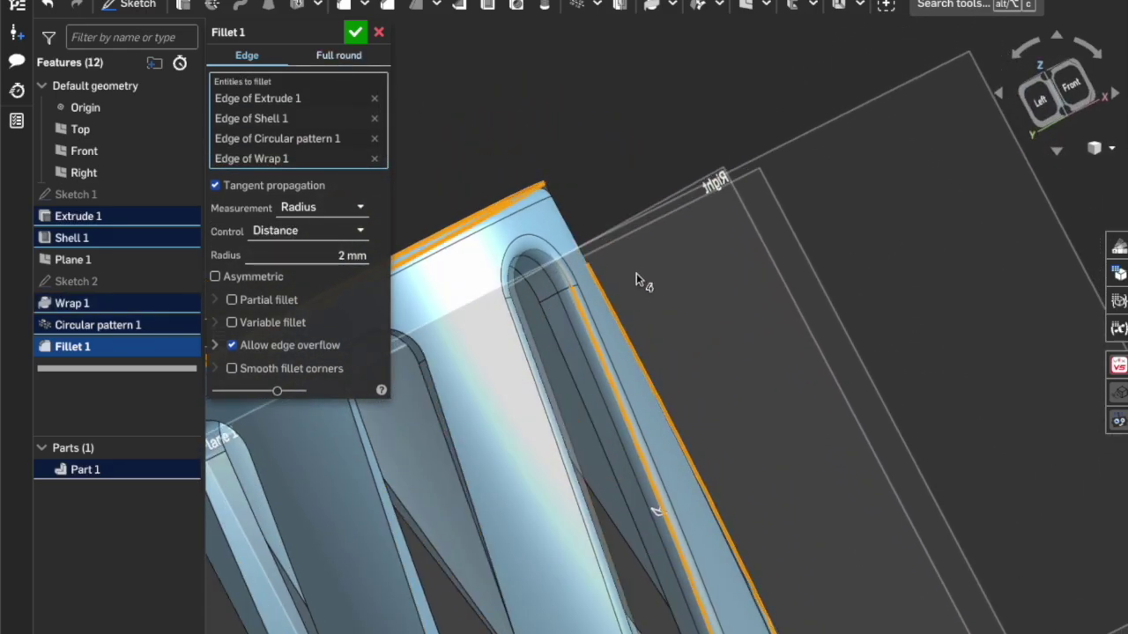
scroll(638, 272, down, 6)
right_drag(638, 272, 629, 347)
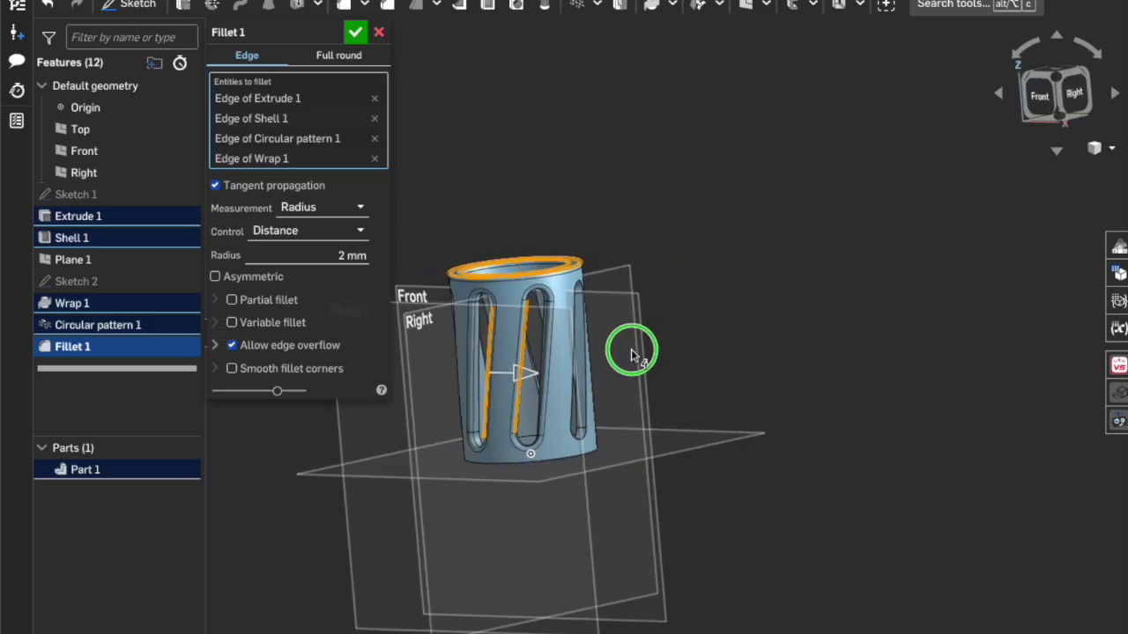
click(355, 33)
Rename the part with the maker's surname followed by "Pencil"
right_click(94, 473)
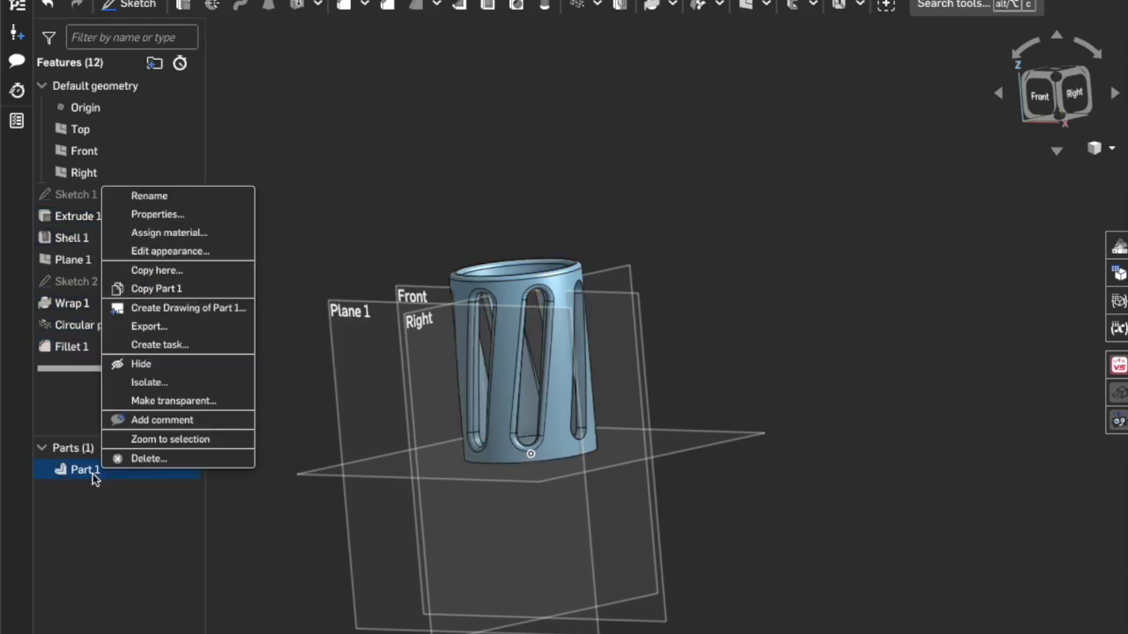
click(149, 196)
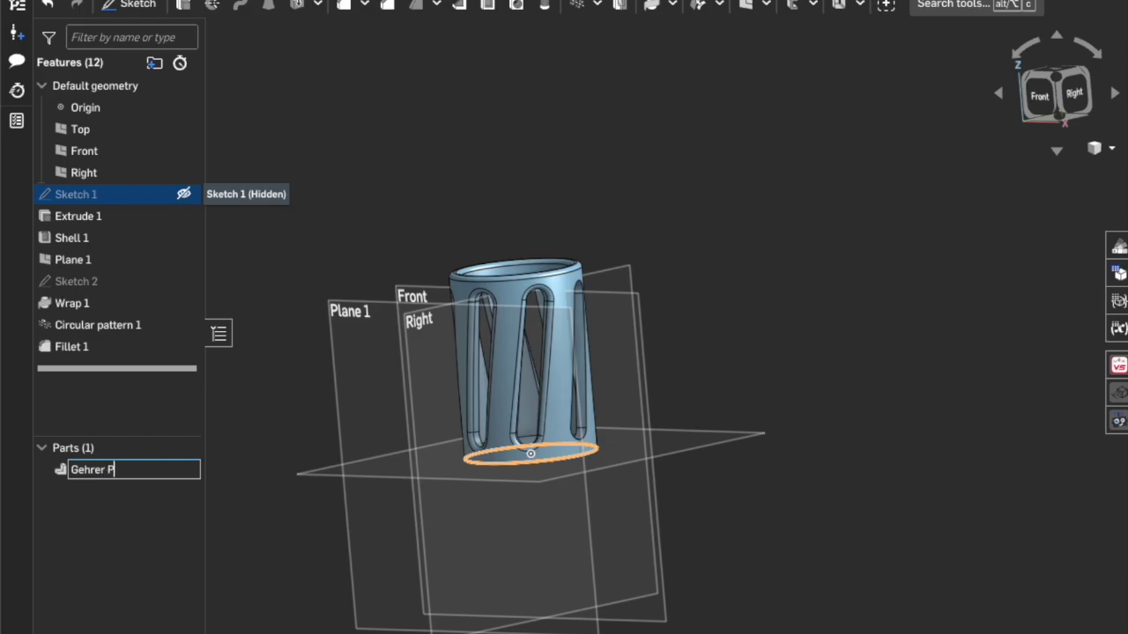
click(151, 505)
Export the part as a binary STL in millimeters at fine resolution, with the Y-axis-up orientation turned off
right_click(136, 473)
click(190, 329)
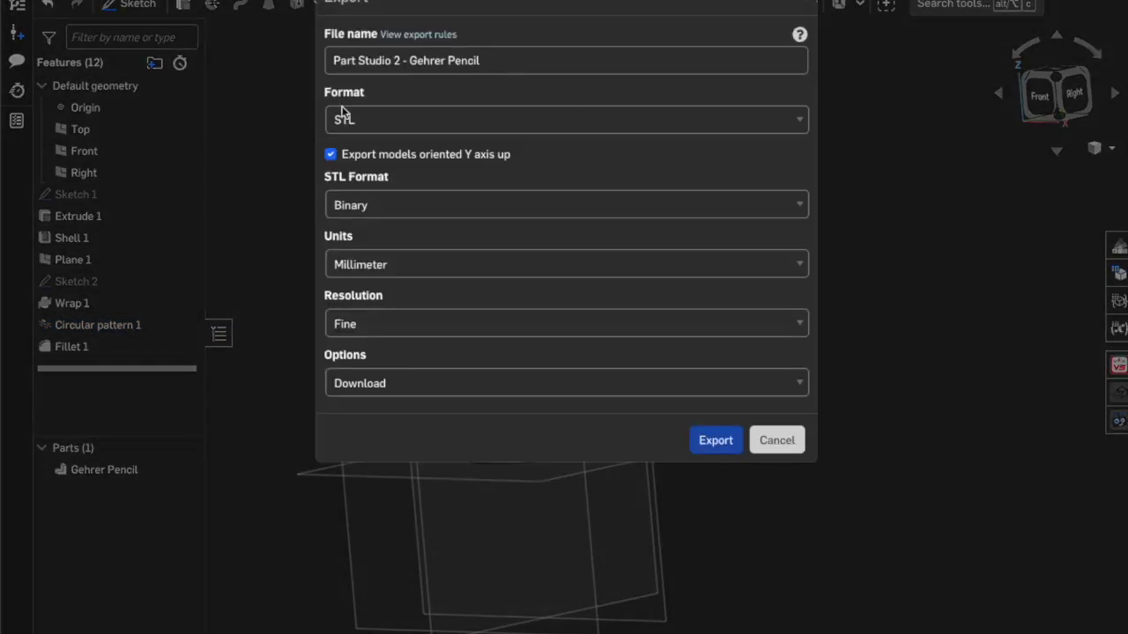
click(329, 154)
click(714, 440)
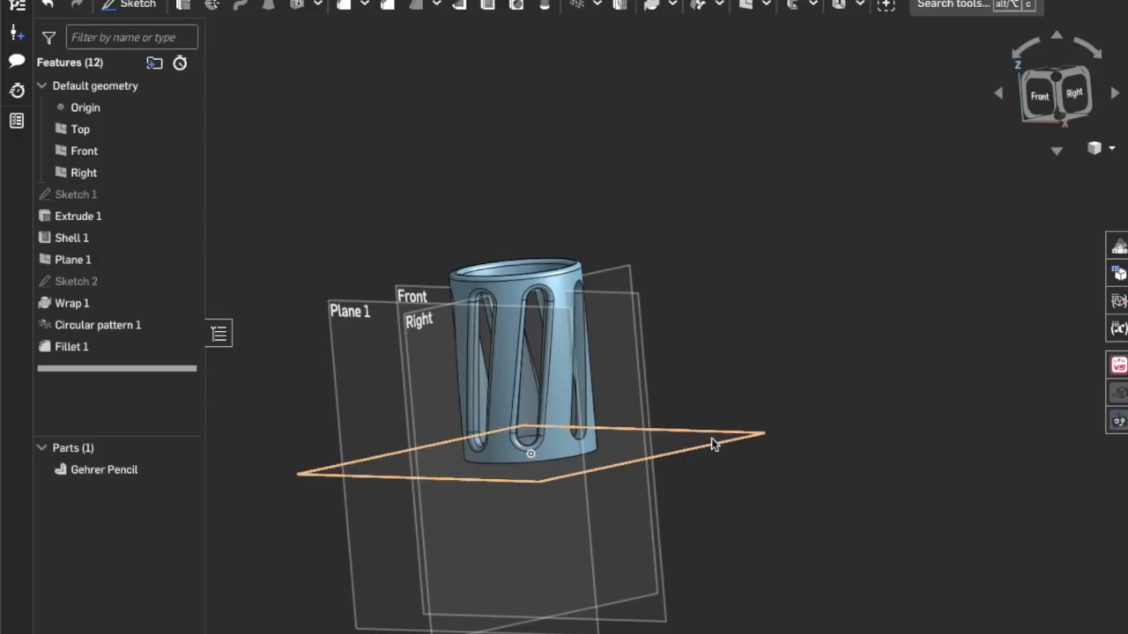